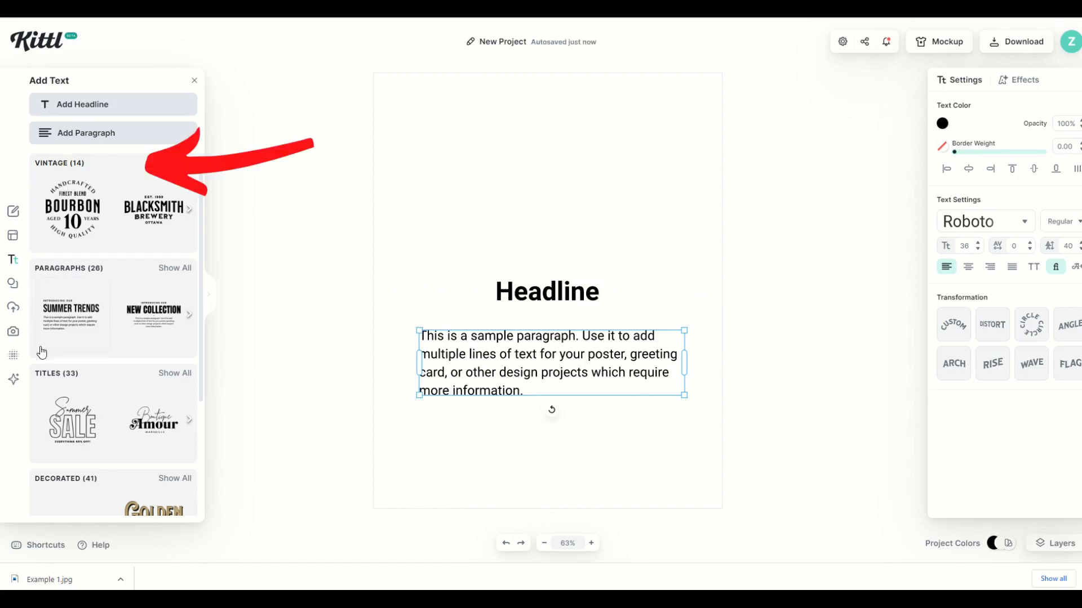
Add the "Handcrafted Bourbon" vintage text template and place it above the headline.
scroll(74, 354, "down", 3)
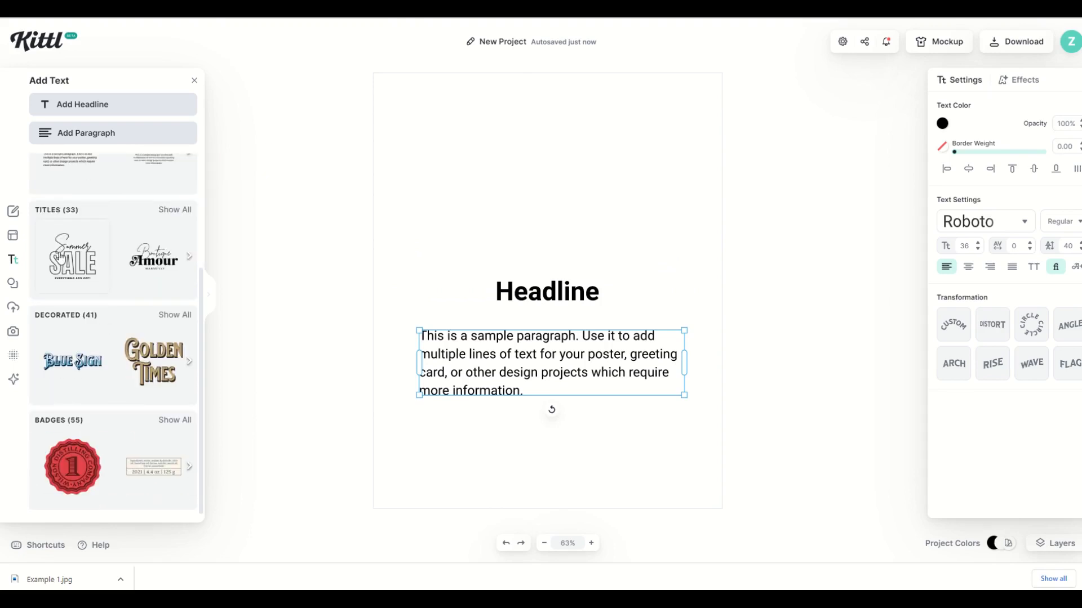
scroll(77, 354, "up", 3)
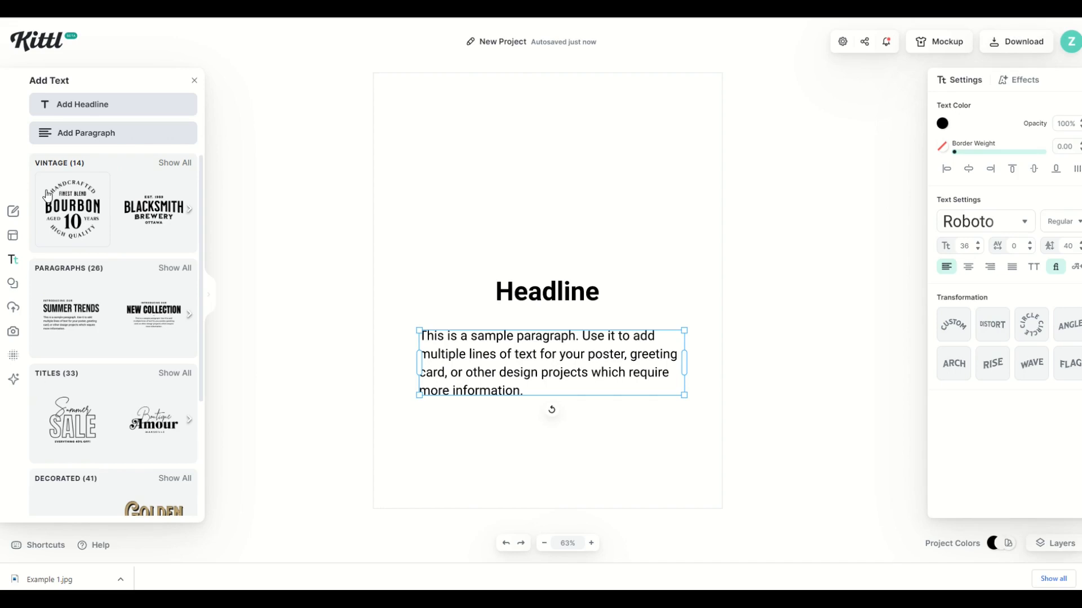
left_click(66, 211)
left_click_drag(512, 252, 460, 151)
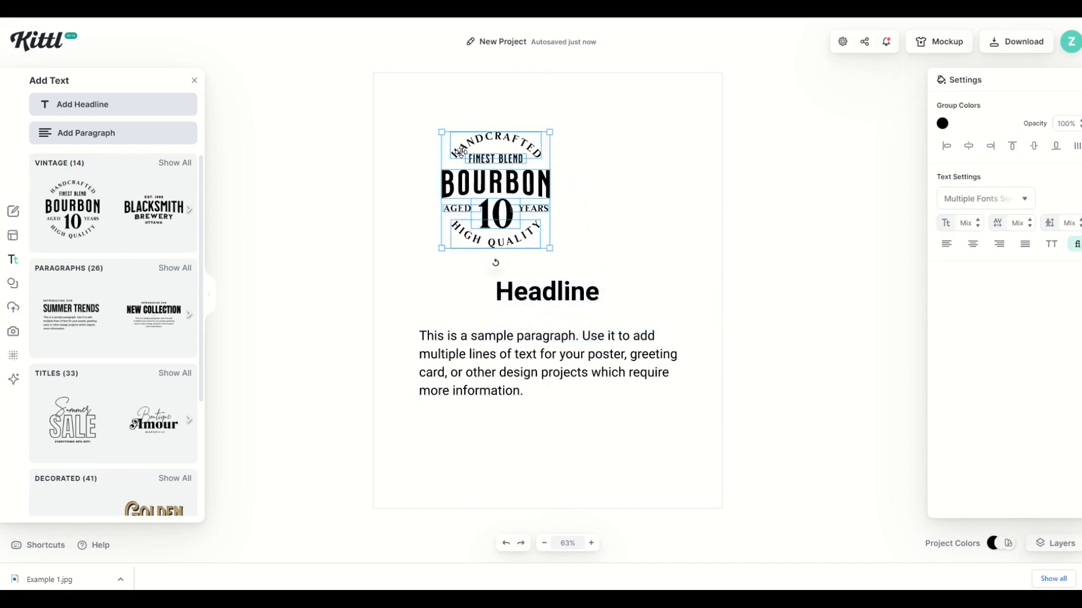
Examine the transformation settings of the BOURBON, HANDCRAFTED and HIGH QUALITY lines within the template.
left_click(421, 189)
left_click(477, 186)
left_click(478, 186)
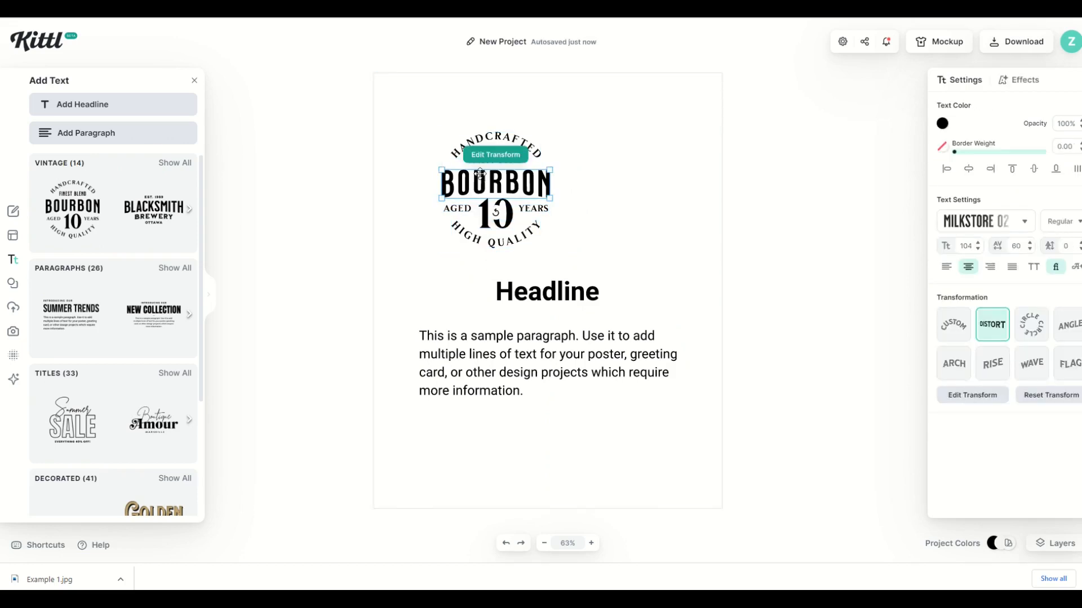
left_click(424, 160)
left_click(457, 148)
left_click(456, 148)
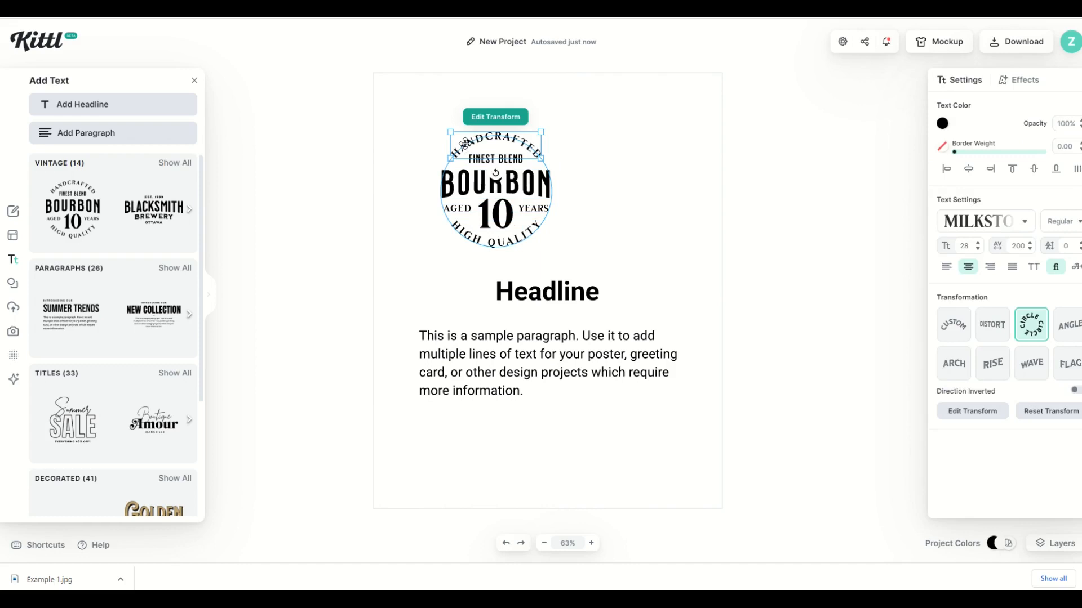
left_click(446, 233)
left_click(460, 230)
left_click(460, 230)
Delete the whole Bourbon text template from the page.
left_click(405, 250)
left_click(455, 231)
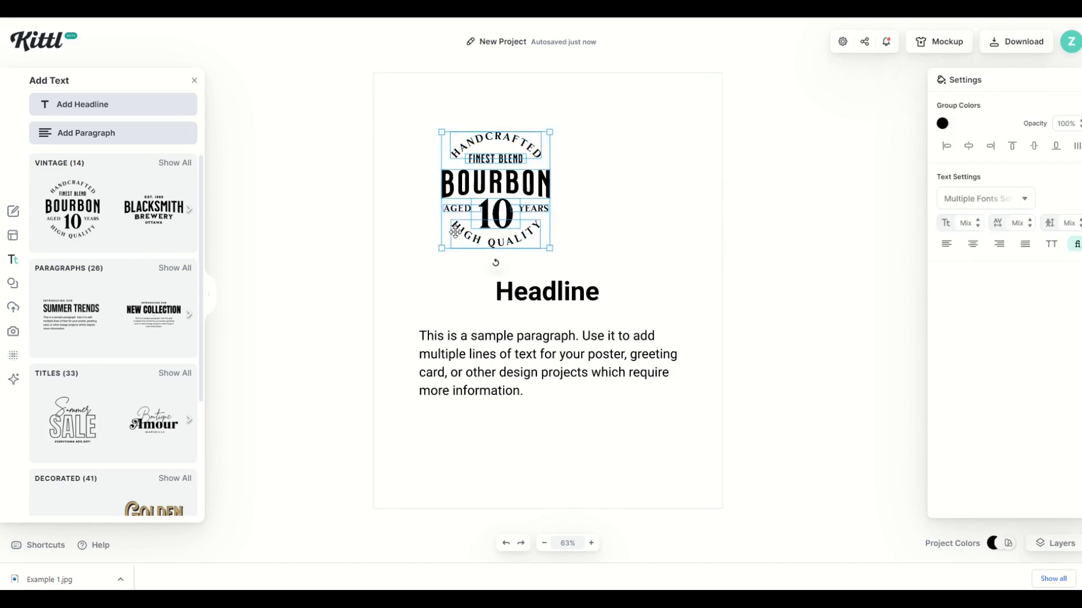
key("Delete")
Delete the sample paragraph and replace the headline text with "WORK".
left_click(497, 288)
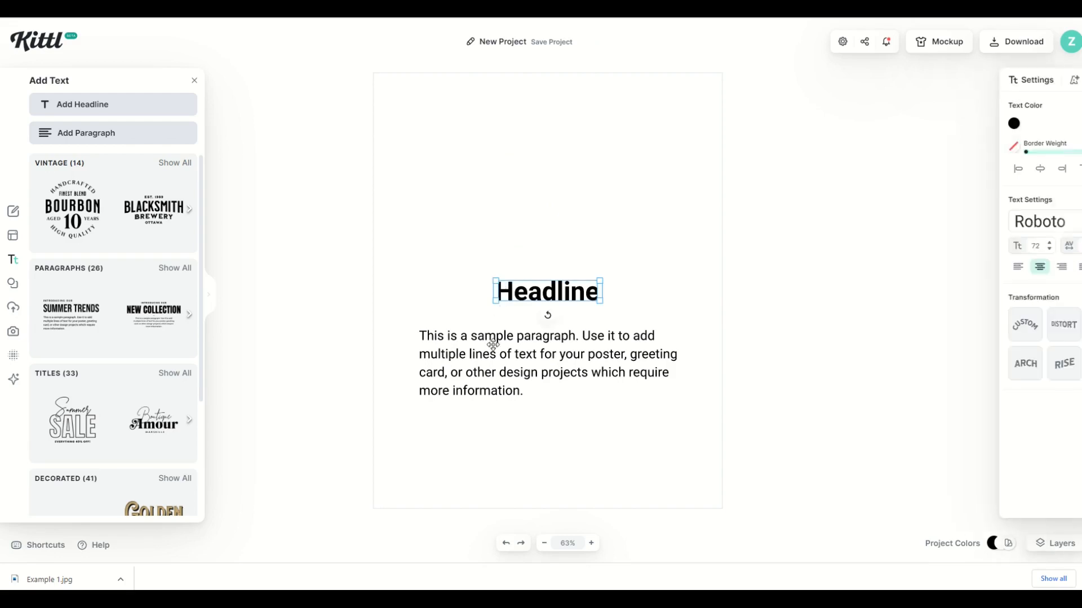
left_click(491, 353)
key("Delete")
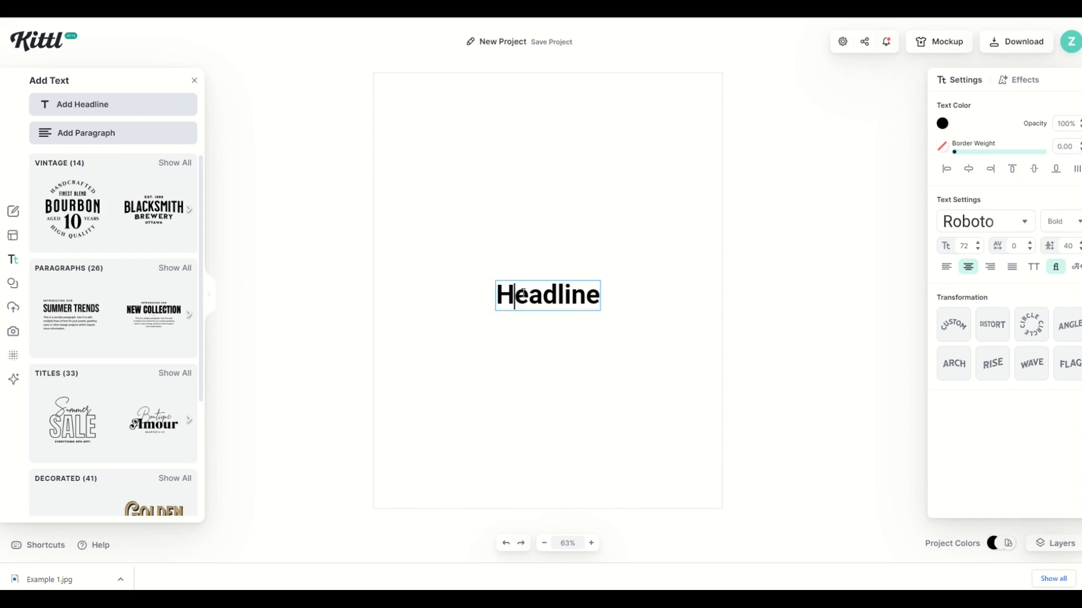
key("ctrl+a")
type("WORK")
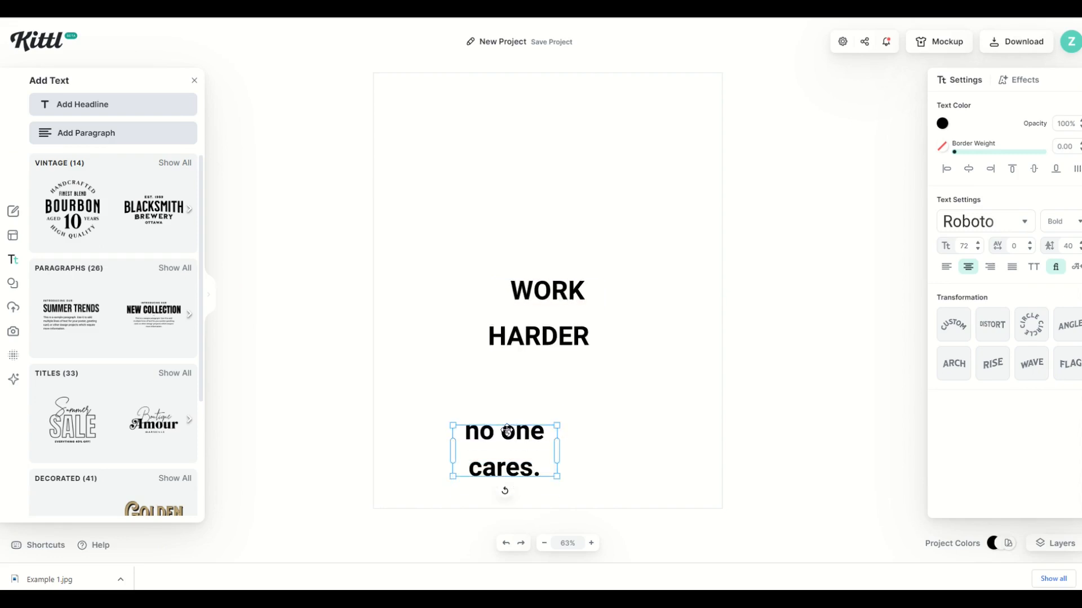
Enlarge WORK and HARDER and stack them in the upper half of the page, with "no one cares." beneath them.
left_click_drag(507, 431, 497, 382)
left_click_drag(531, 296, 452, 158)
left_click_drag(524, 169, 650, 245)
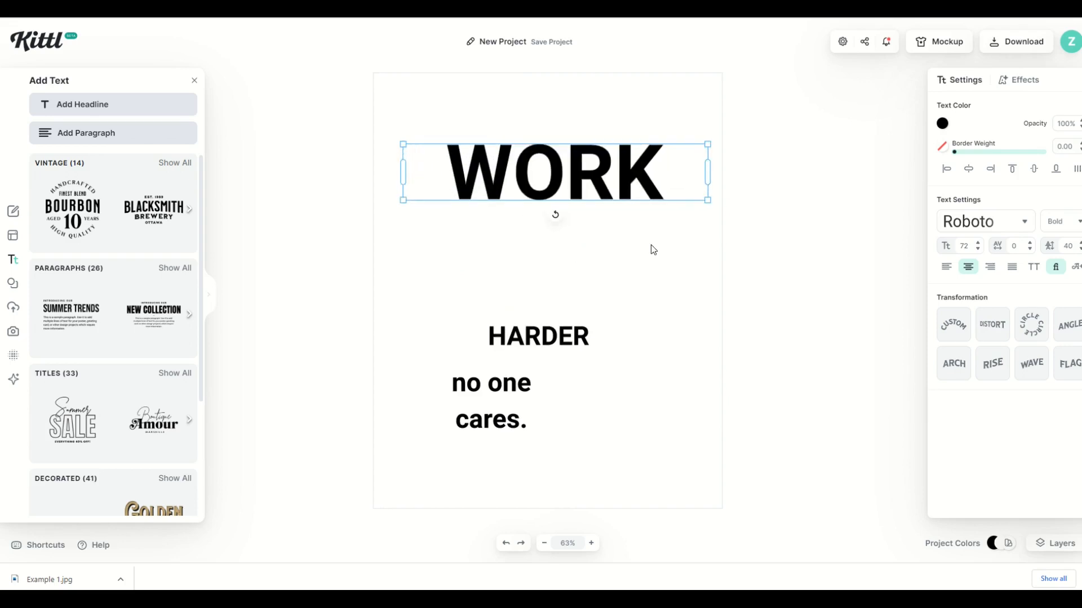
left_click(540, 332)
left_click_drag(591, 327, 817, 277)
left_click_drag(665, 301, 558, 232)
Widen the "no one cares." text box so it fits on one line and move it slightly closer to HARDER.
left_click(524, 398)
left_click_drag(542, 399, 671, 400)
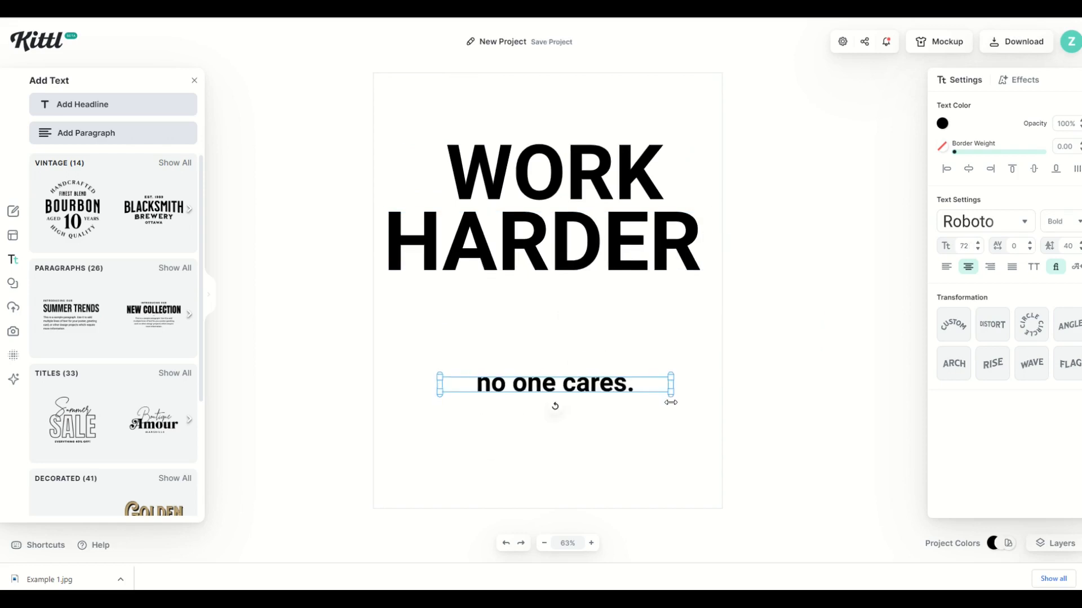
left_click_drag(575, 383, 572, 351)
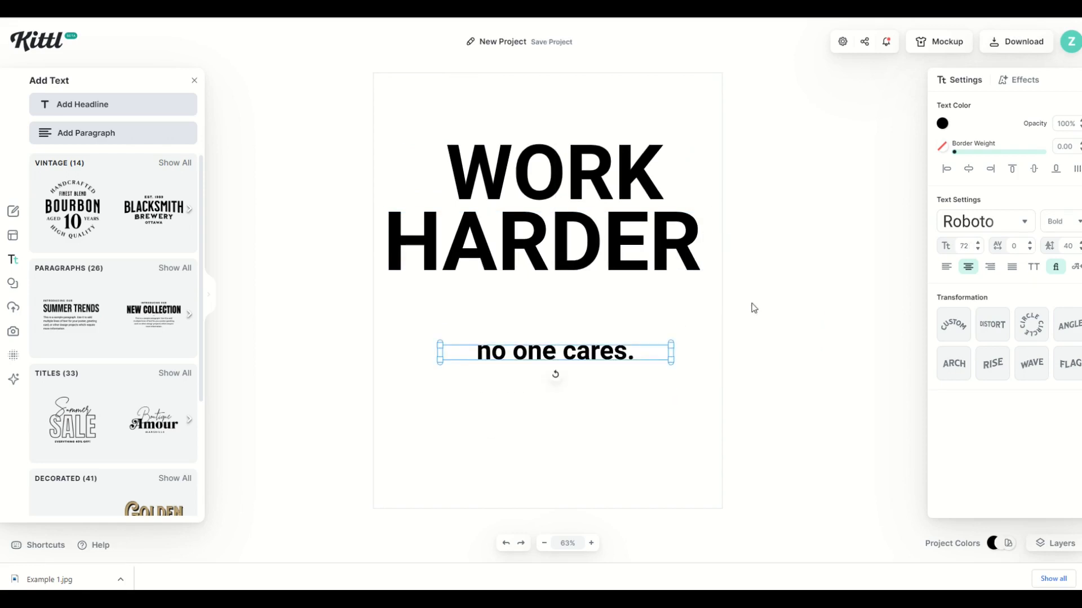
Align the three text lines on a common horizontal centre and centre them on the page.
left_click(569, 186)
left_click(562, 264, "shift")
left_click(555, 351, "shift")
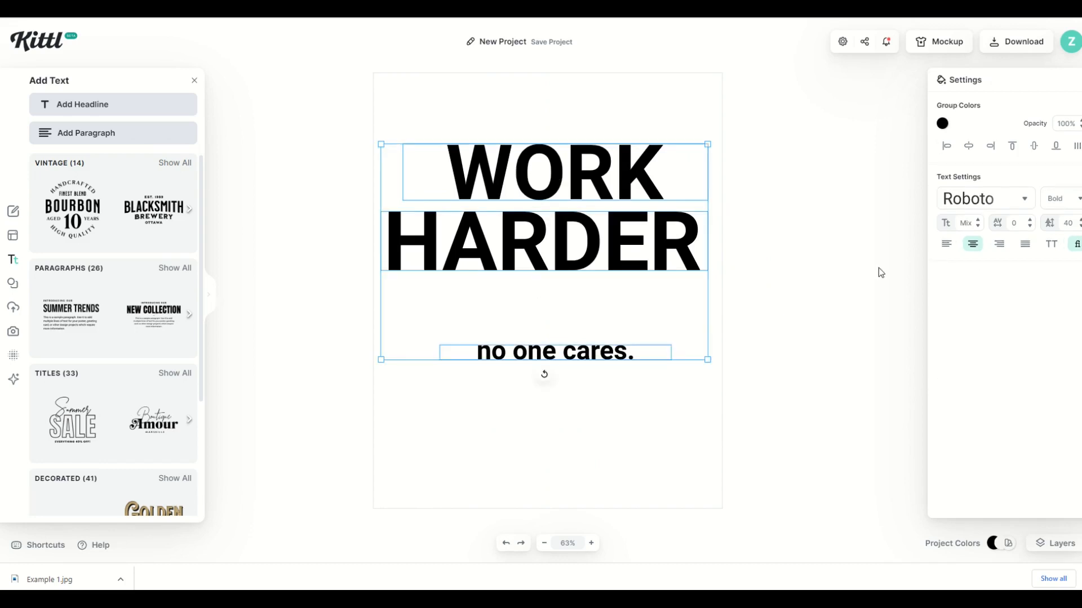
left_click(968, 146)
left_click(791, 407)
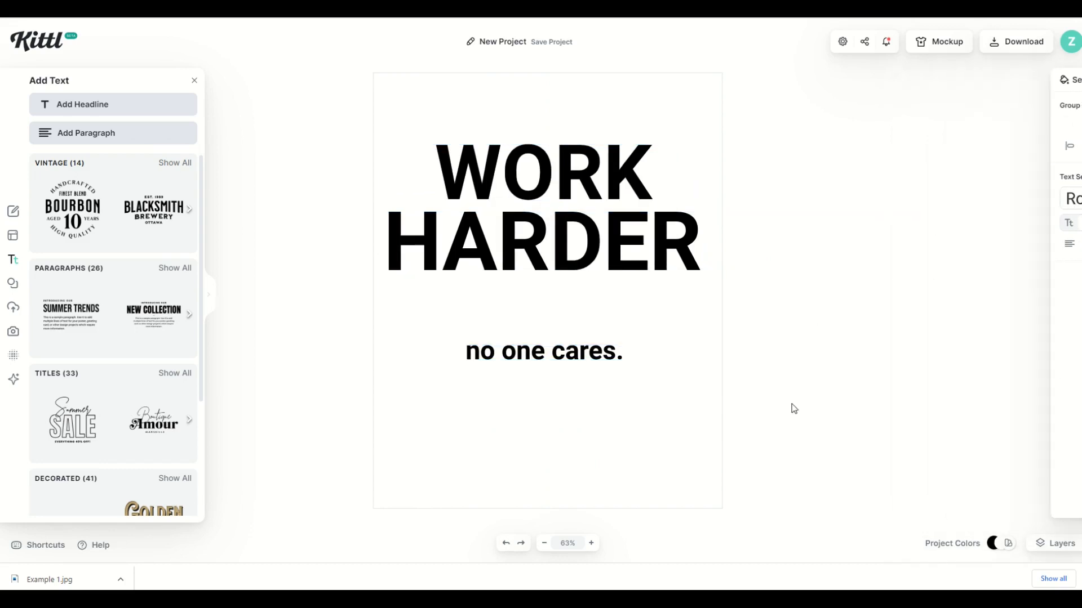
left_click(804, 352)
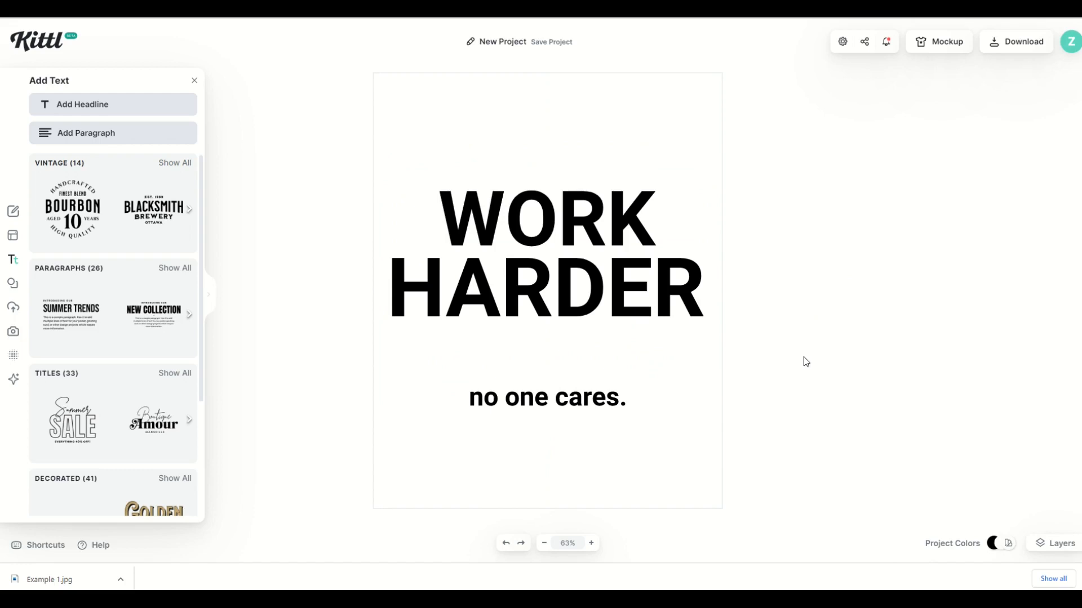
Try the fonts Silverblade, Six Caps, Sixty Display and Shrikhand on all three text lines.
left_click(481, 235)
left_click(482, 274, "shift")
left_click(497, 394, "shift")
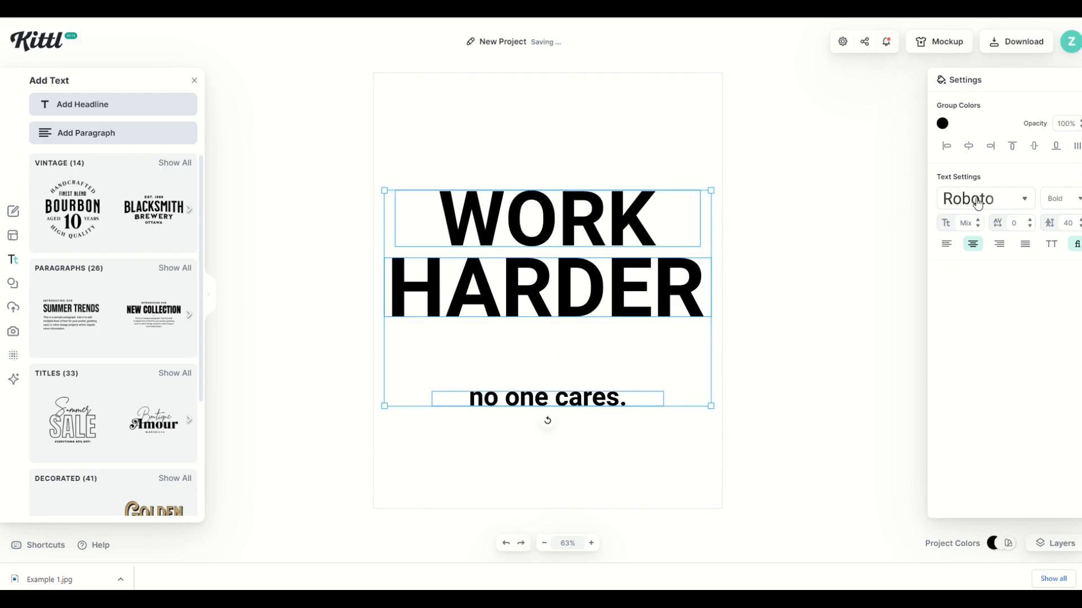
left_click(1026, 205)
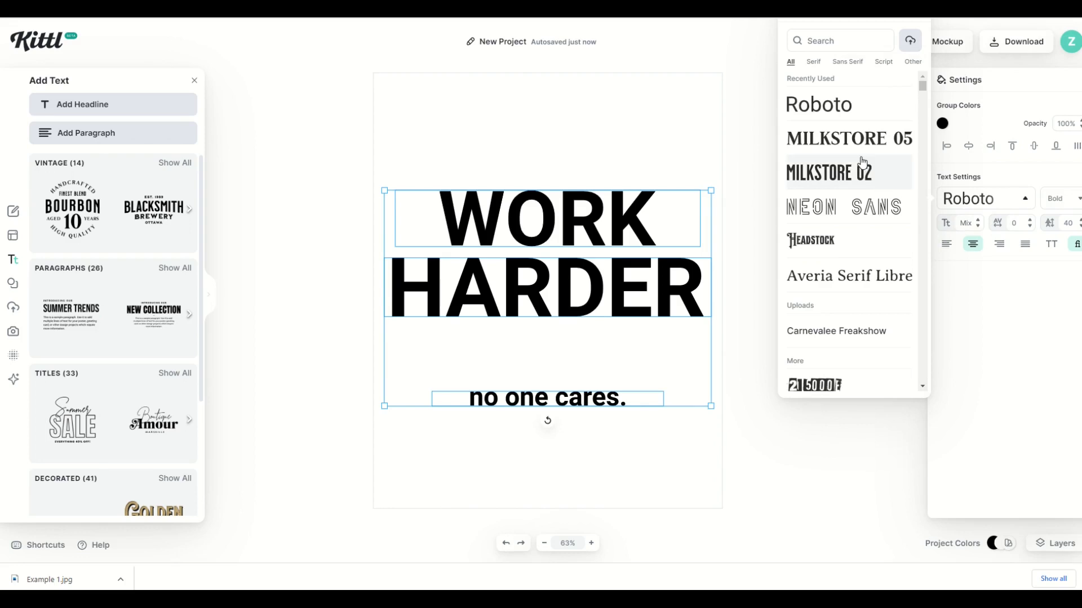
left_click_drag(926, 89, 929, 333)
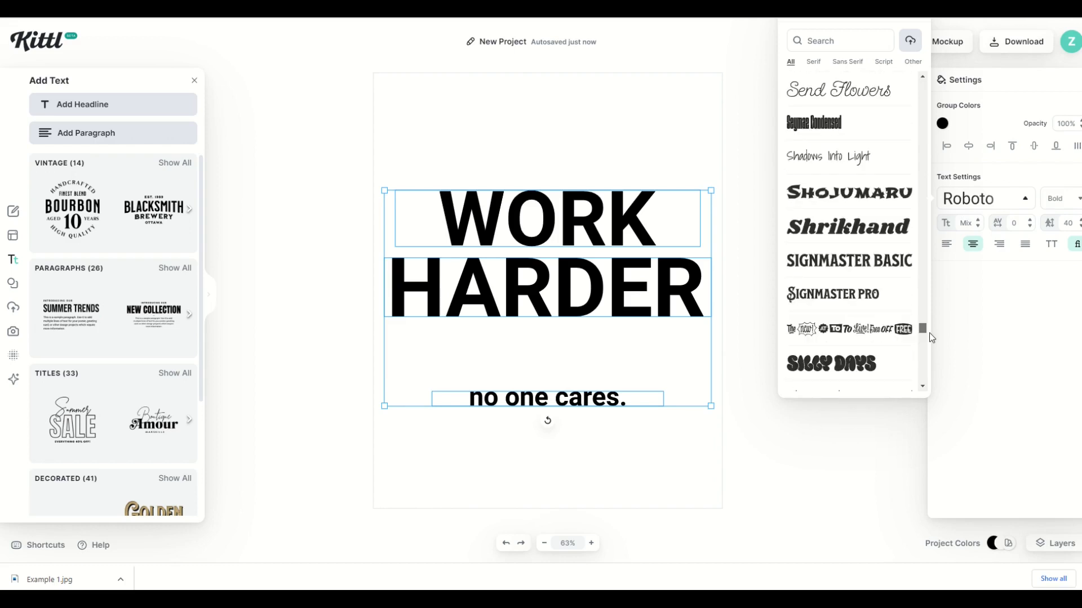
scroll(882, 269, "down", 2)
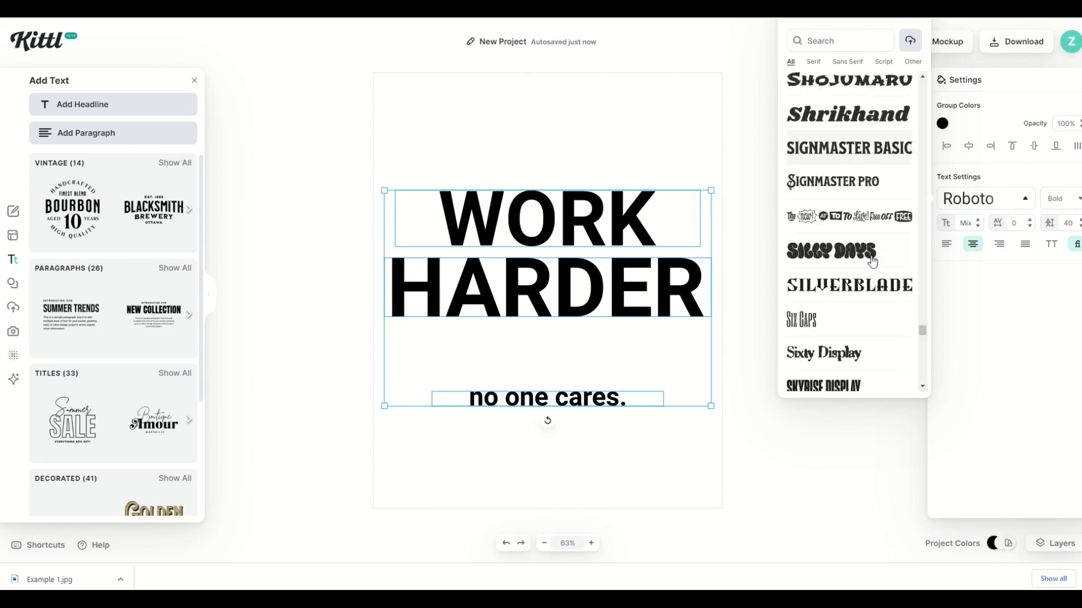
left_click(854, 285)
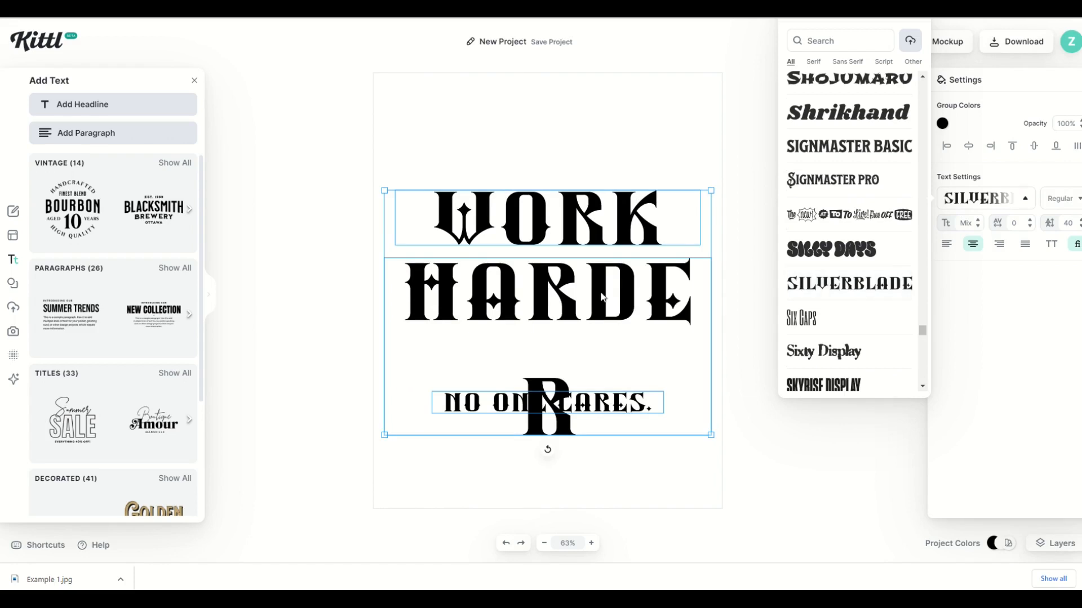
left_click(800, 319)
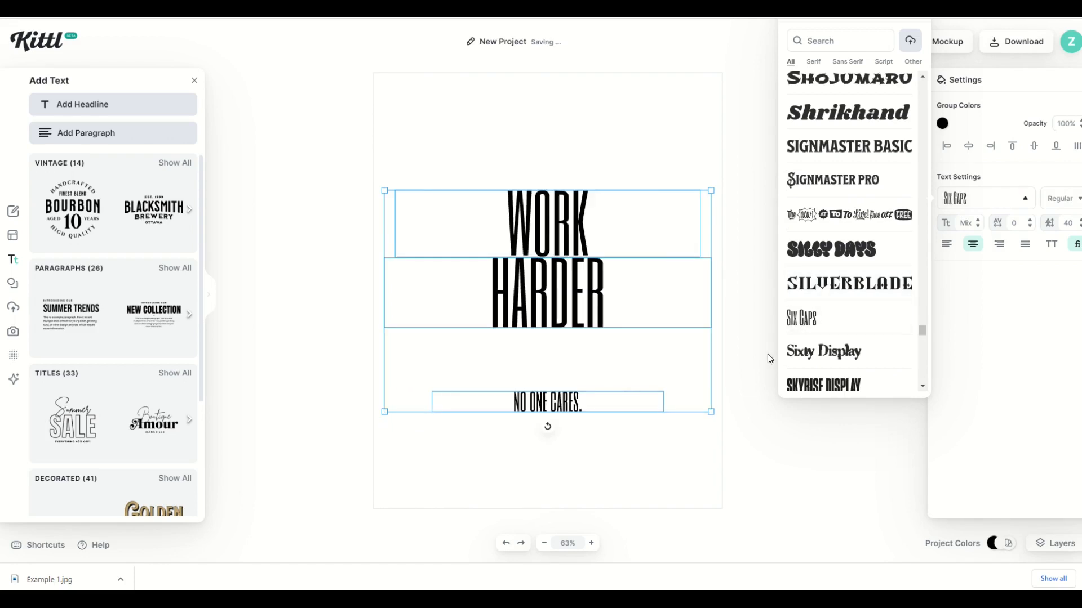
left_click(796, 353)
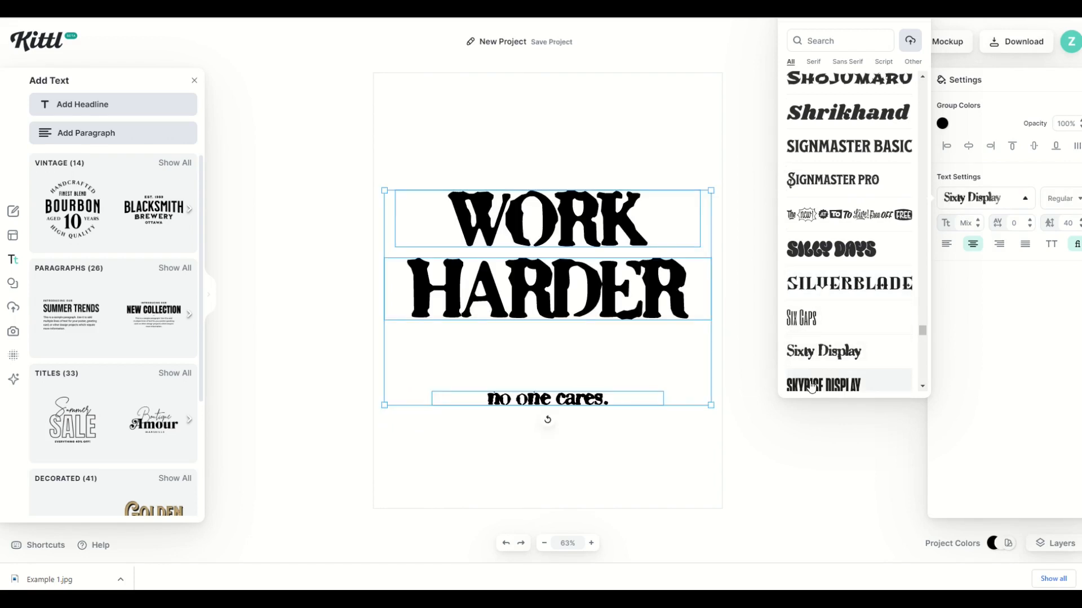
left_click(827, 115)
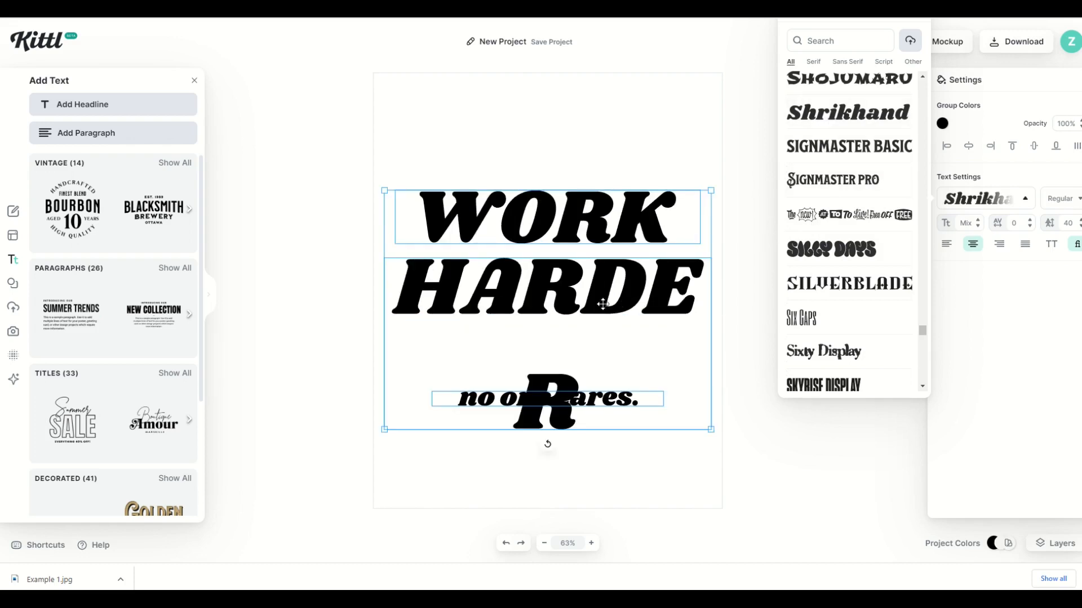
Try the fonts Royal Signage and Rosario on the three text lines.
scroll(820, 220, "up", 1)
scroll(819, 219, "up", 10)
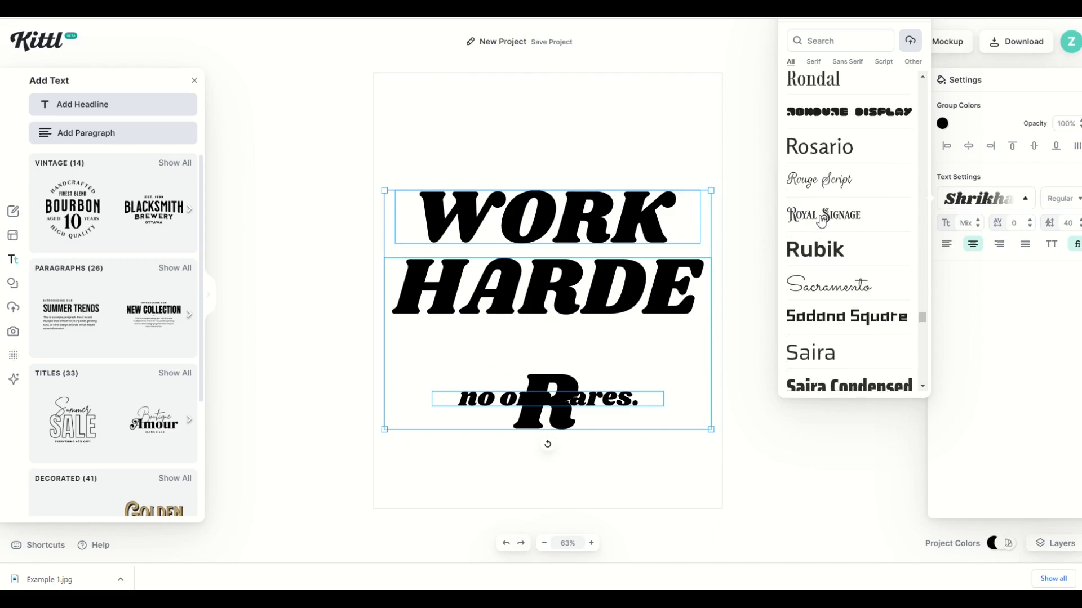
left_click(822, 216)
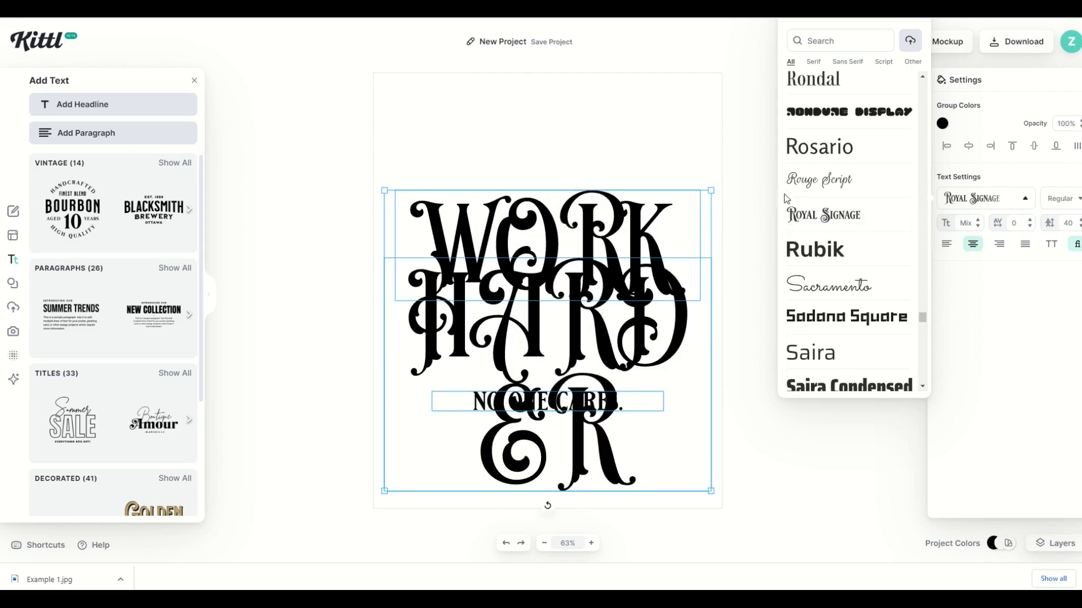
left_click(820, 147)
scroll(839, 255, "up", 3)
left_click(678, 155)
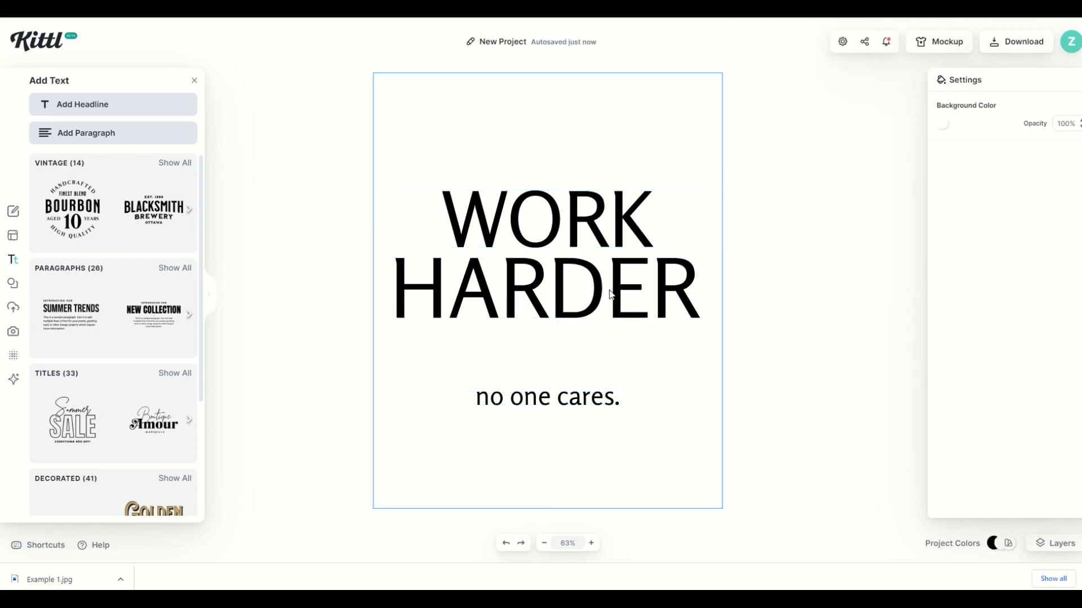
Try Shrikhand and Sixty Display on all three text lines together and settle on the Six Caps font.
left_click(558, 227)
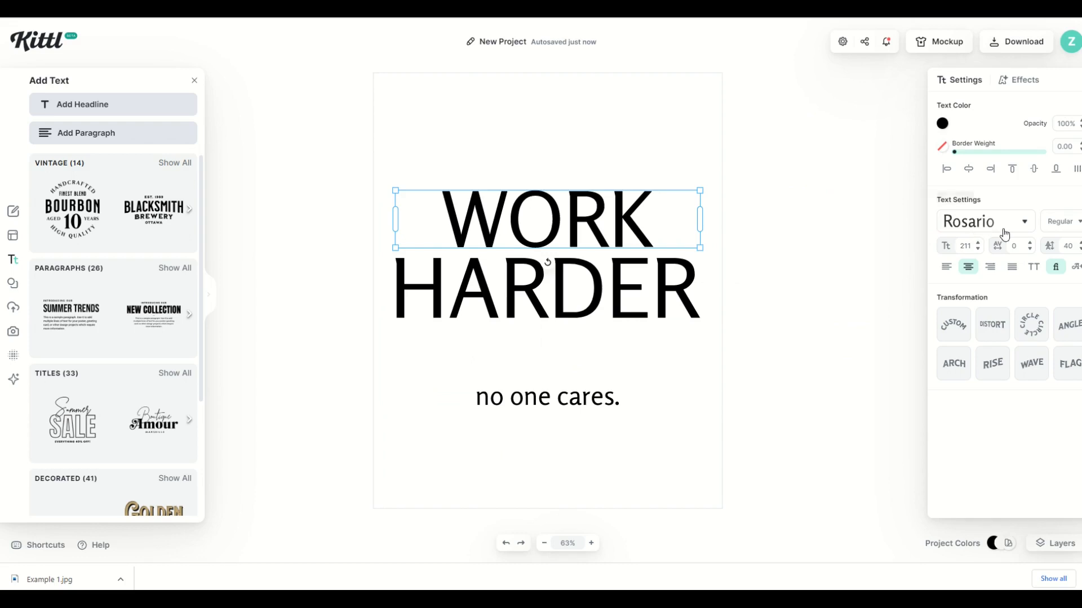
left_click(1024, 222)
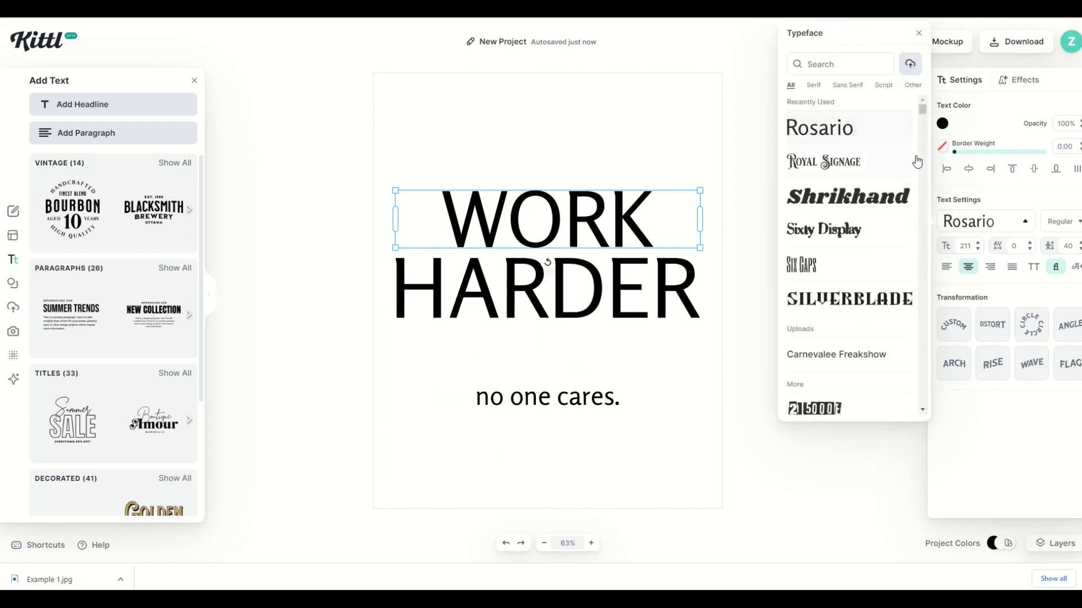
left_click_drag(922, 110, 925, 139)
left_click(558, 284, "shift")
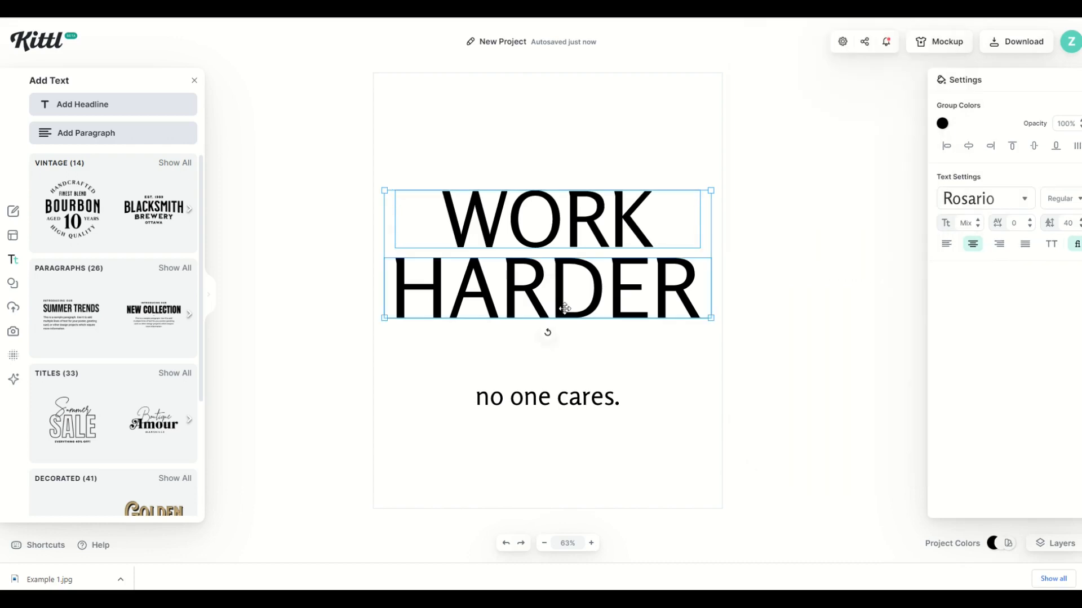
left_click(546, 398, "shift")
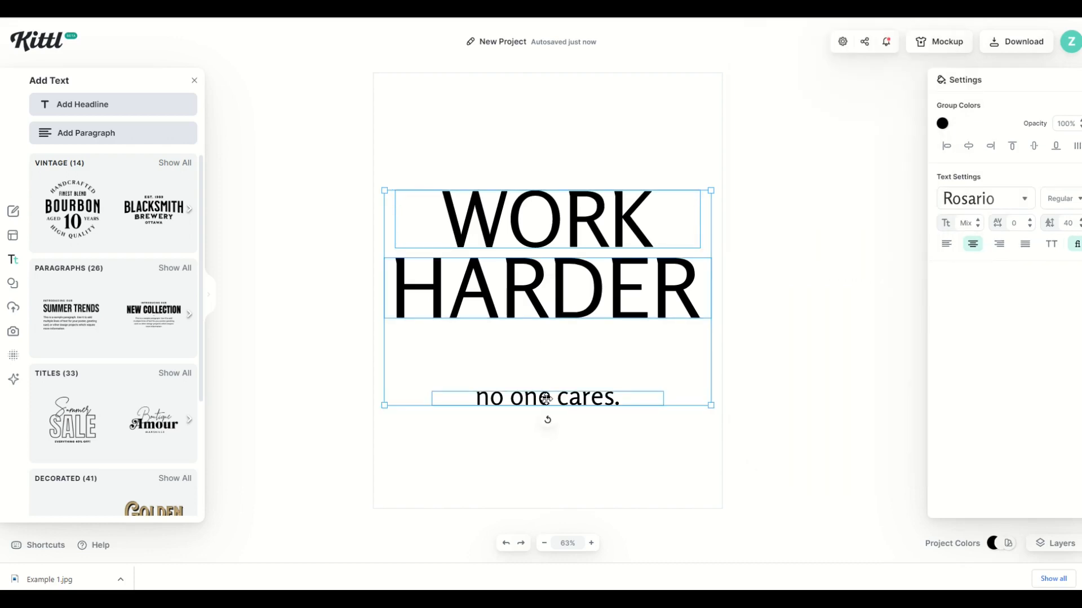
left_click(1025, 199)
left_click(840, 173)
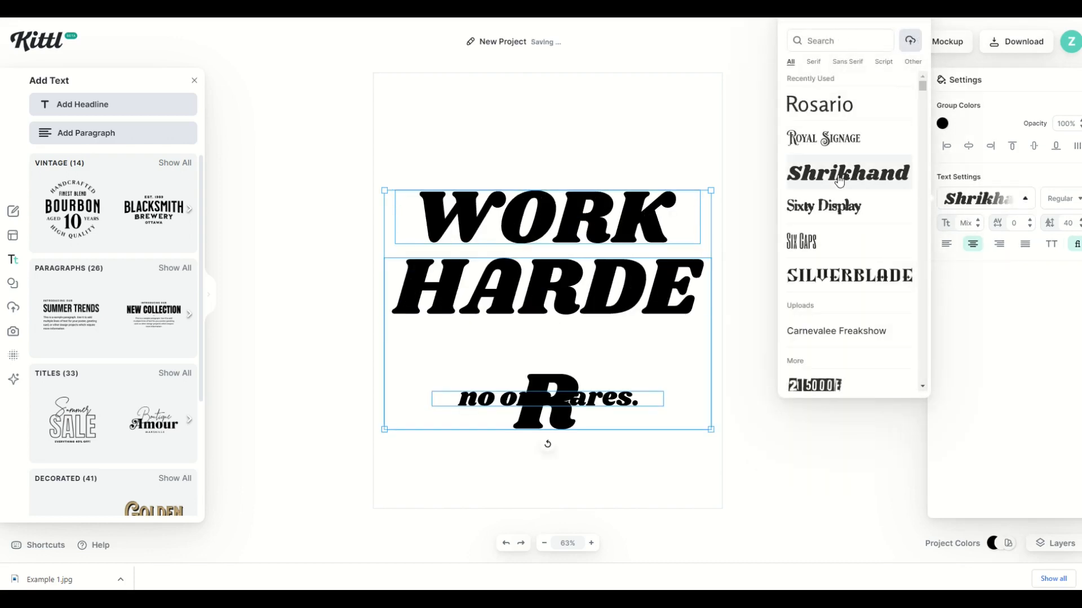
left_click(835, 175)
left_click(822, 208)
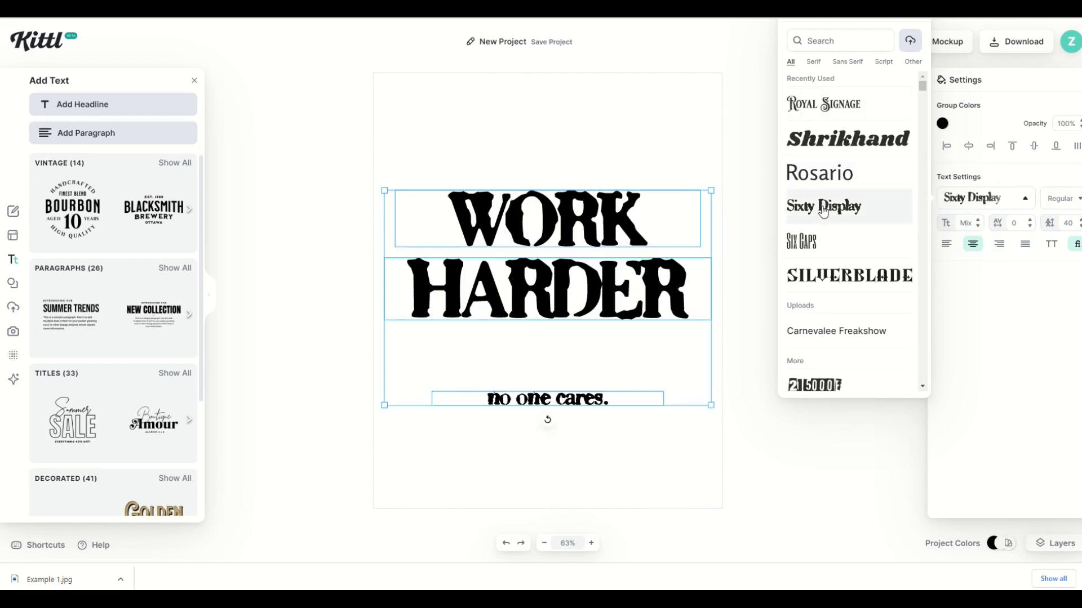
left_click(806, 242)
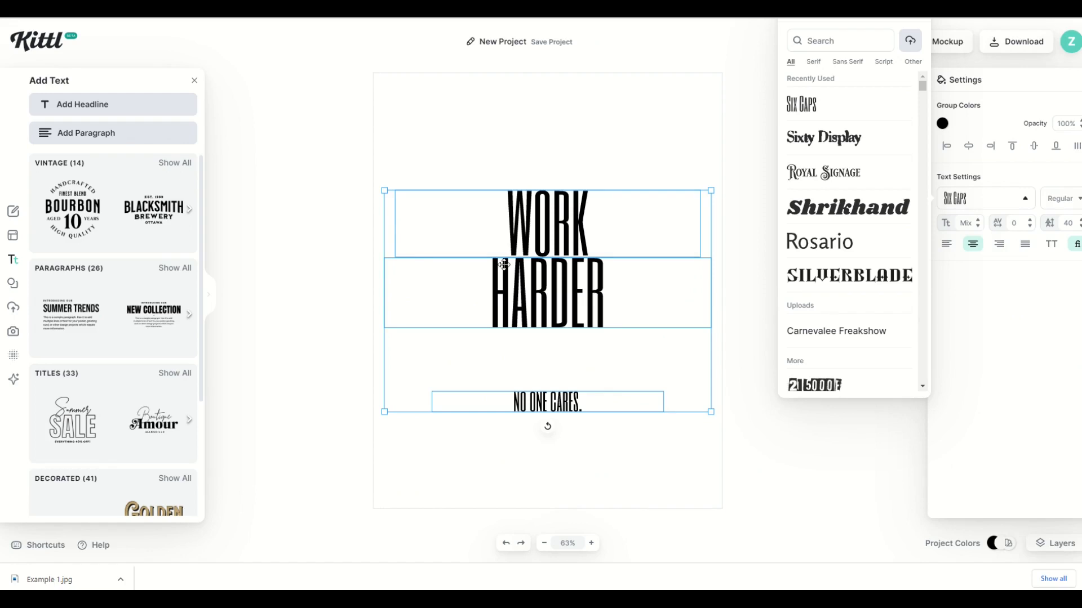
Scale the three text lines up together beyond the page's upper-left corner and recolor them white.
left_click_drag(384, 190, 241, 102)
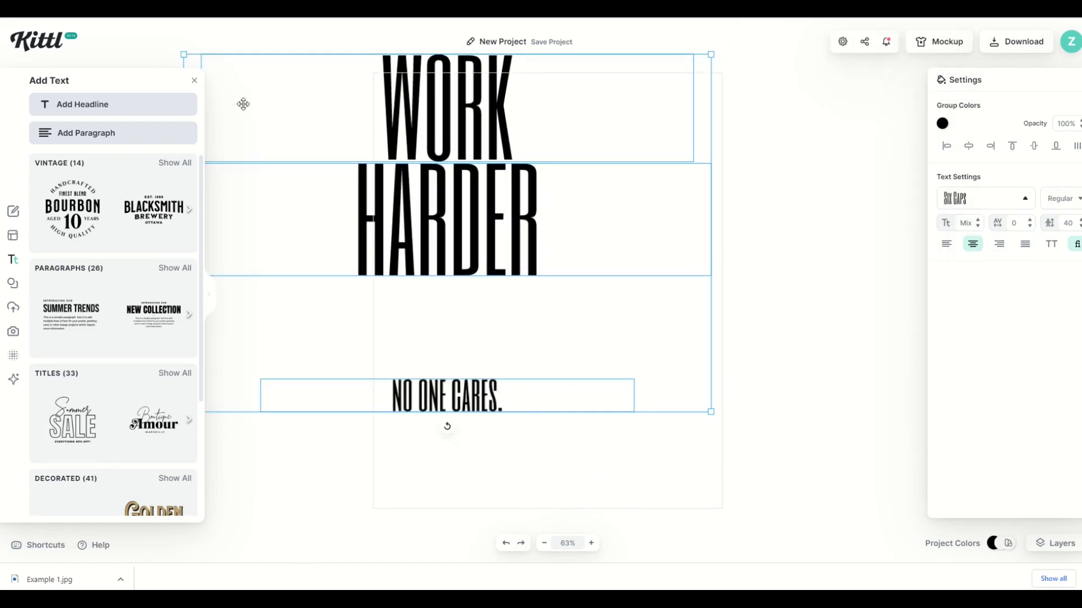
left_click(942, 122)
left_click_drag(867, 189, 718, 80)
left_click(884, 93)
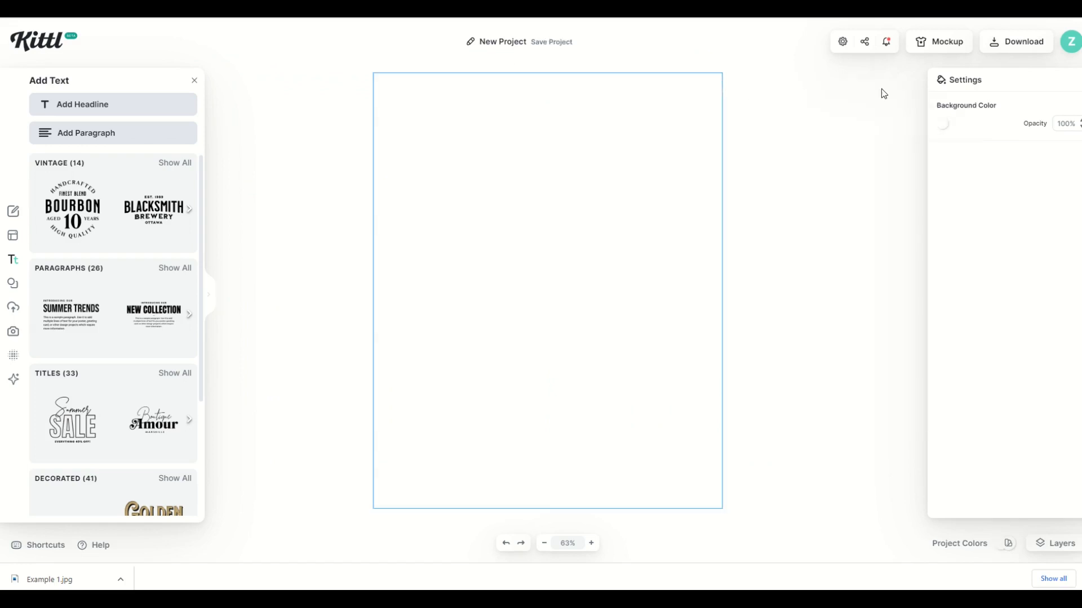
Set the page's background color to black (000000).
left_click(942, 122)
left_click_drag(857, 203, 775, 251)
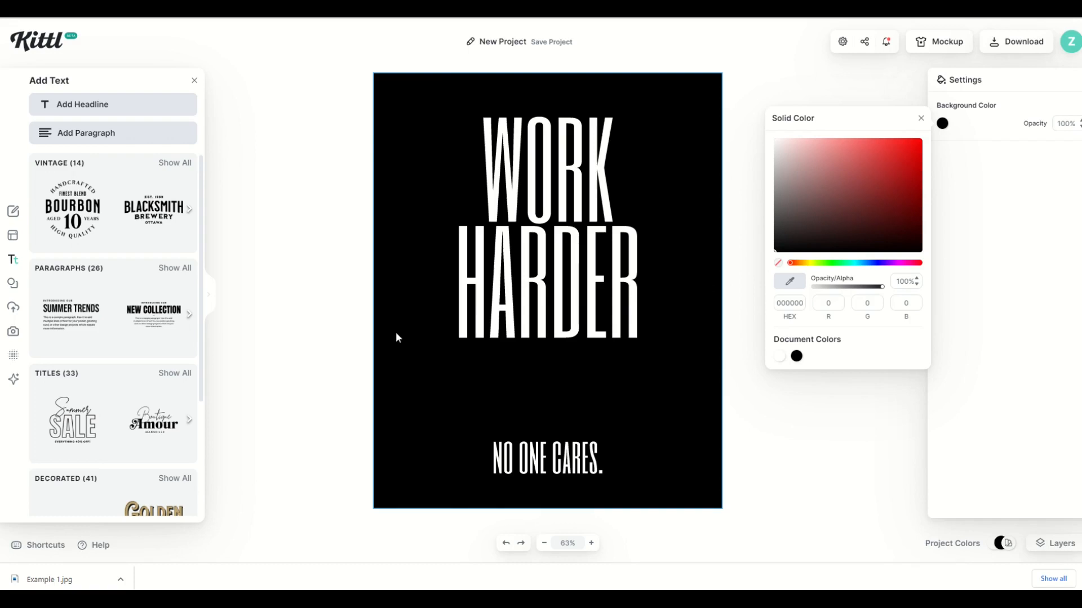
left_click(282, 335)
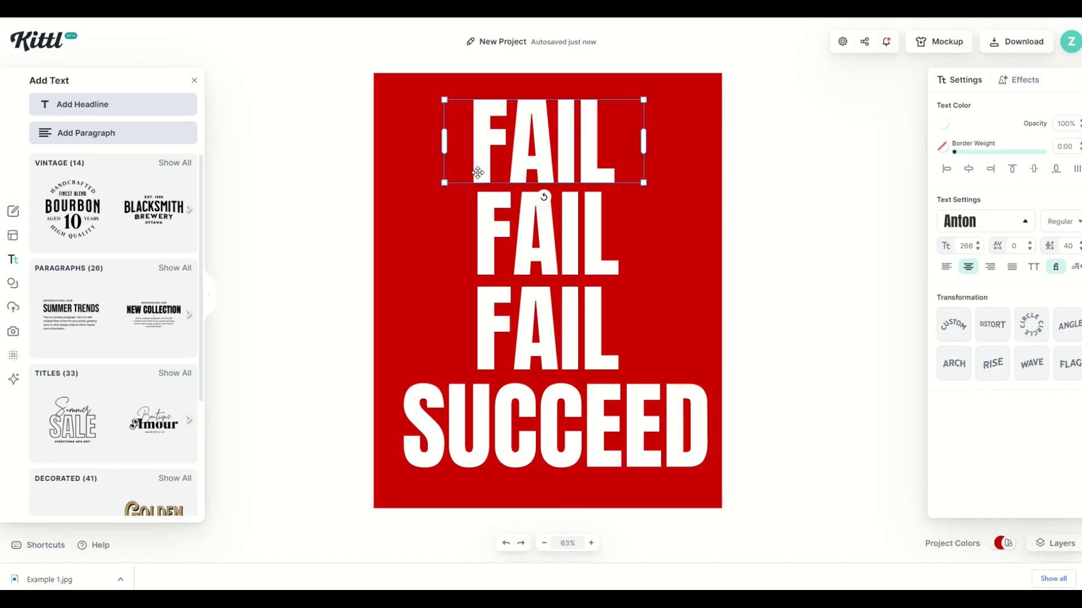
Try twice to center the three FAIL lines and the SUCCEED line horizontally as one selection.
left_click(485, 207, "shift")
left_click(492, 302, "shift")
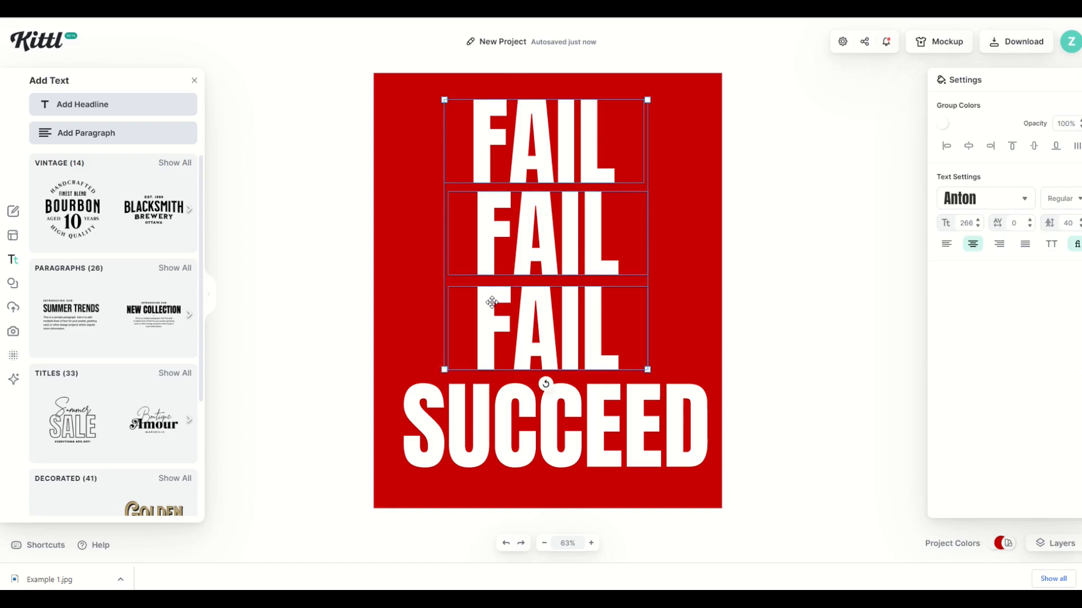
left_click(490, 399, "shift")
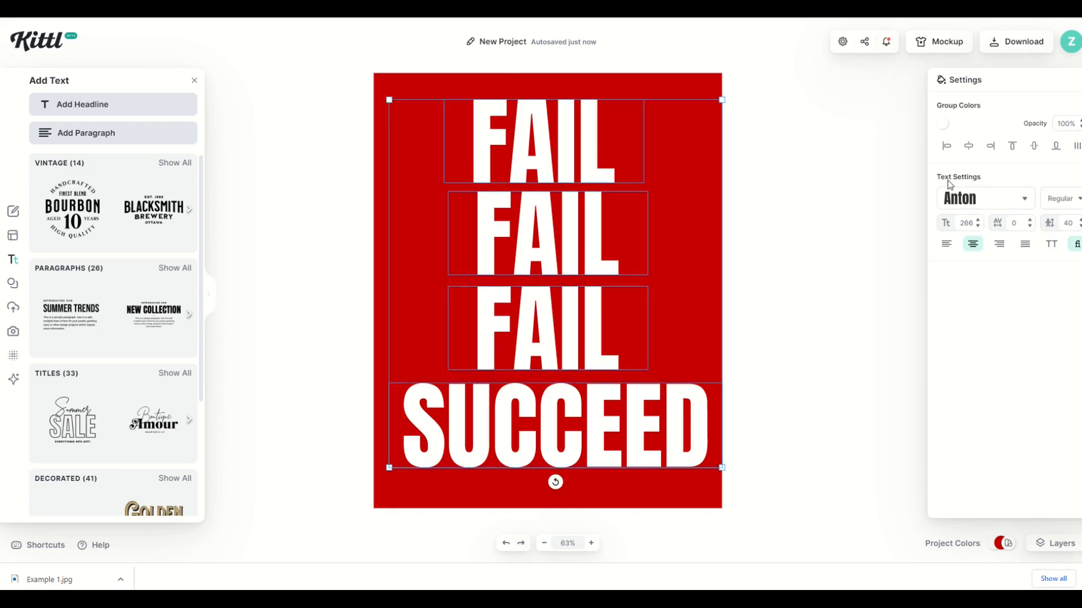
left_click(969, 146)
left_click(867, 234)
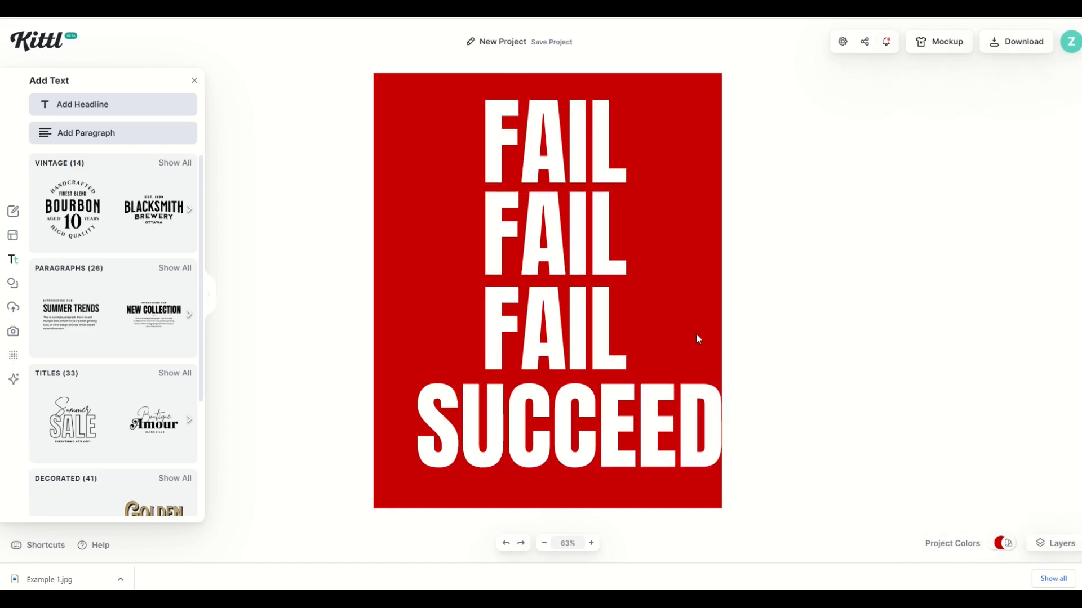
left_click(588, 162)
left_click(576, 242, "shift")
left_click(574, 319, "shift")
left_click(576, 390, "shift")
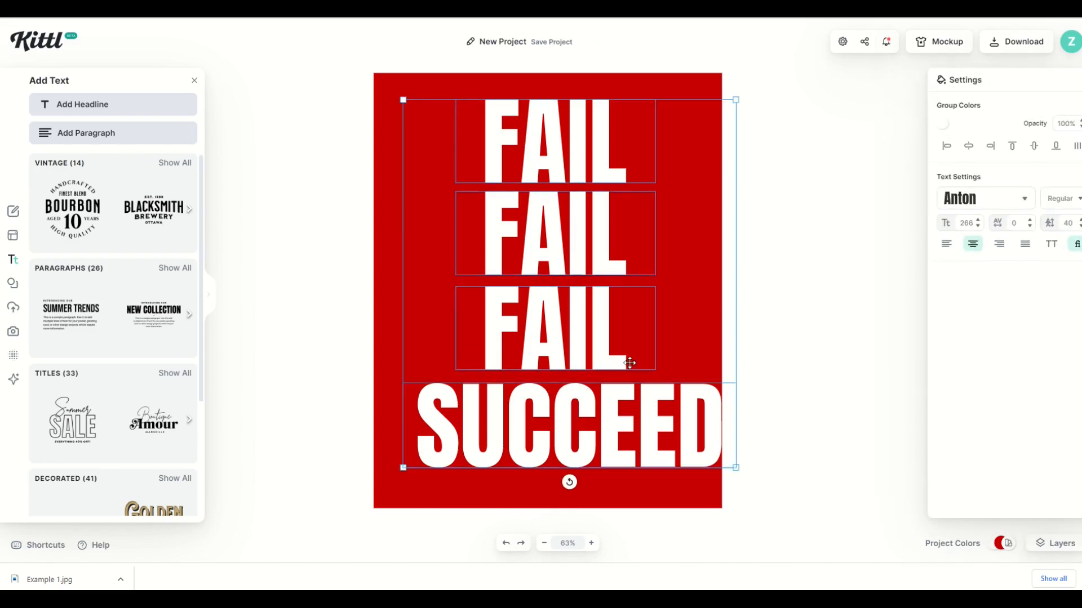
left_click(969, 147)
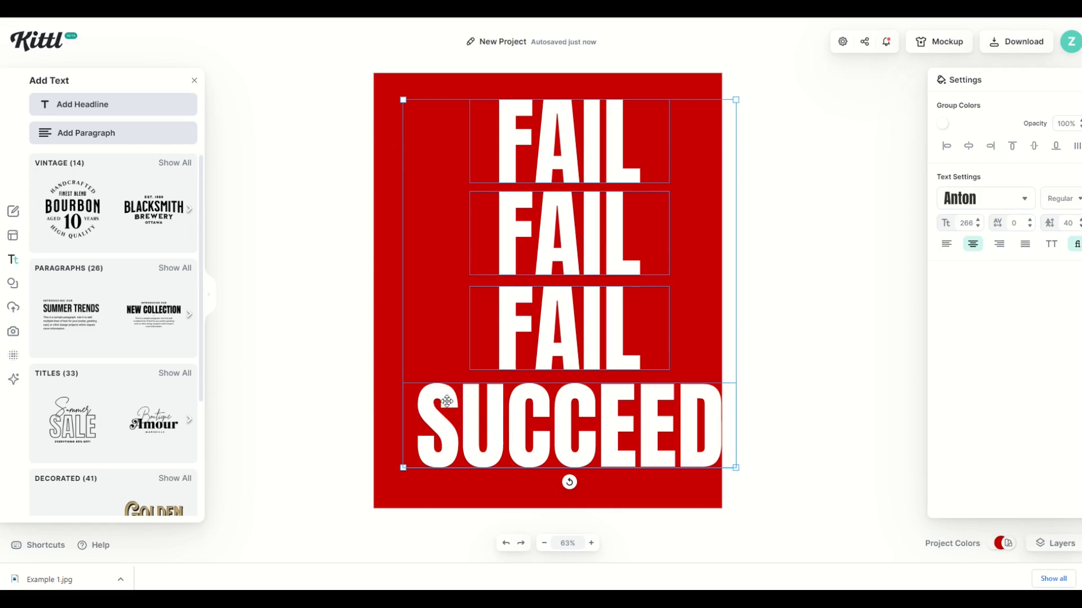
Center the SUCCEED line horizontally on the page by itself.
left_click(425, 478)
left_click(430, 461)
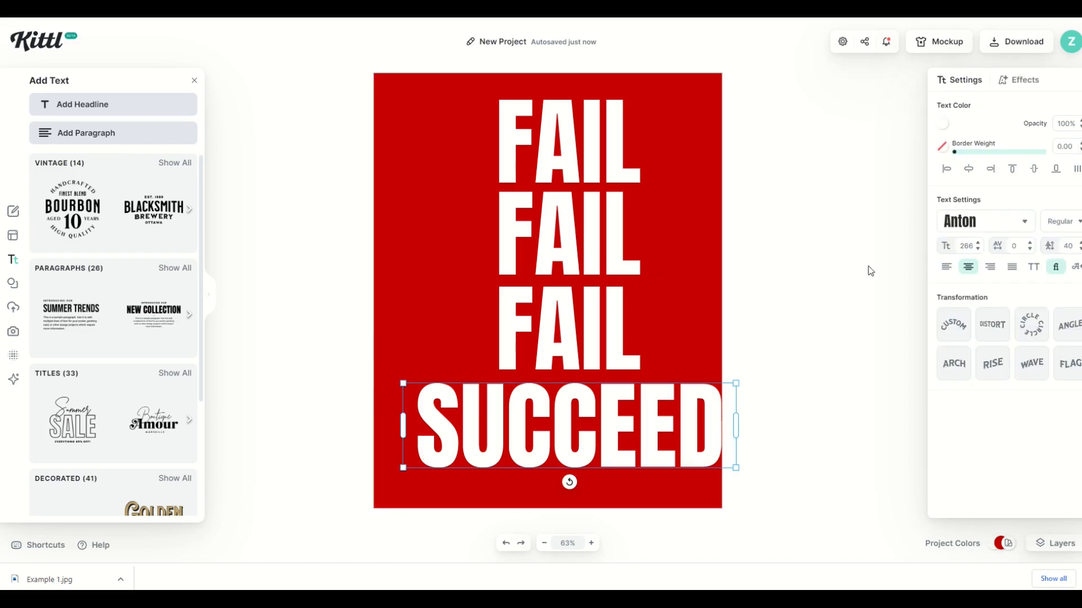
left_click(969, 170)
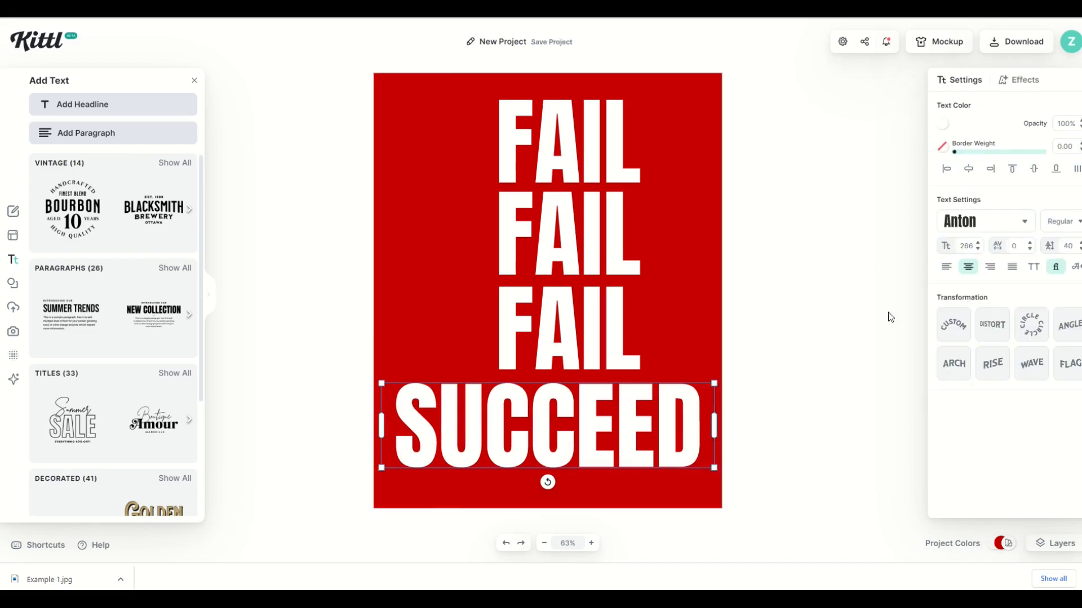
Align the three FAIL lines with the SUCCEED line along their horizontal center.
left_click(573, 359, "shift")
left_click(563, 265, "shift")
left_click(553, 170, "shift")
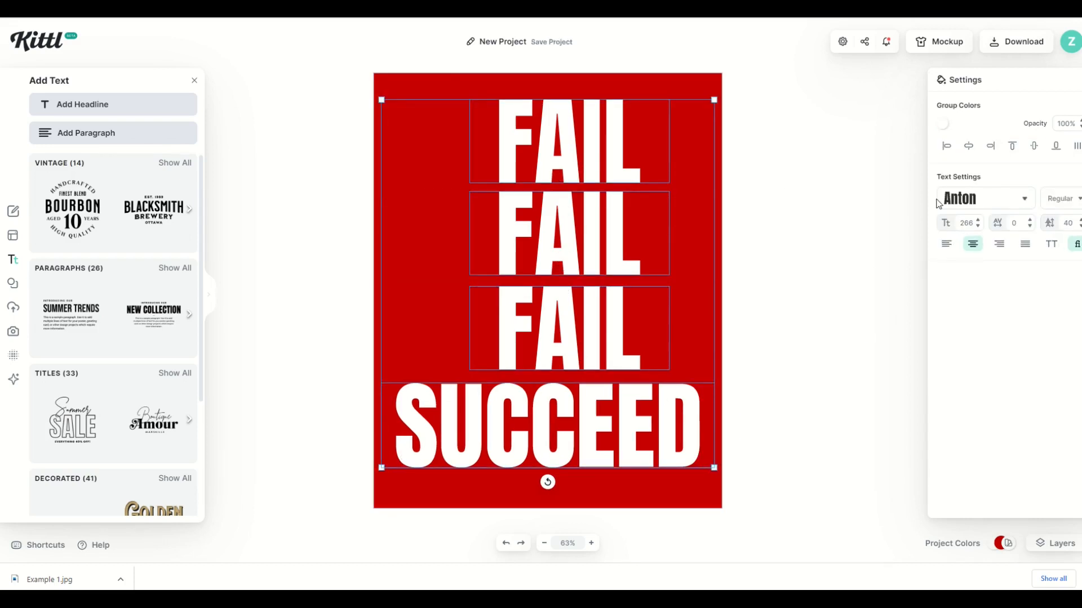
left_click(965, 147)
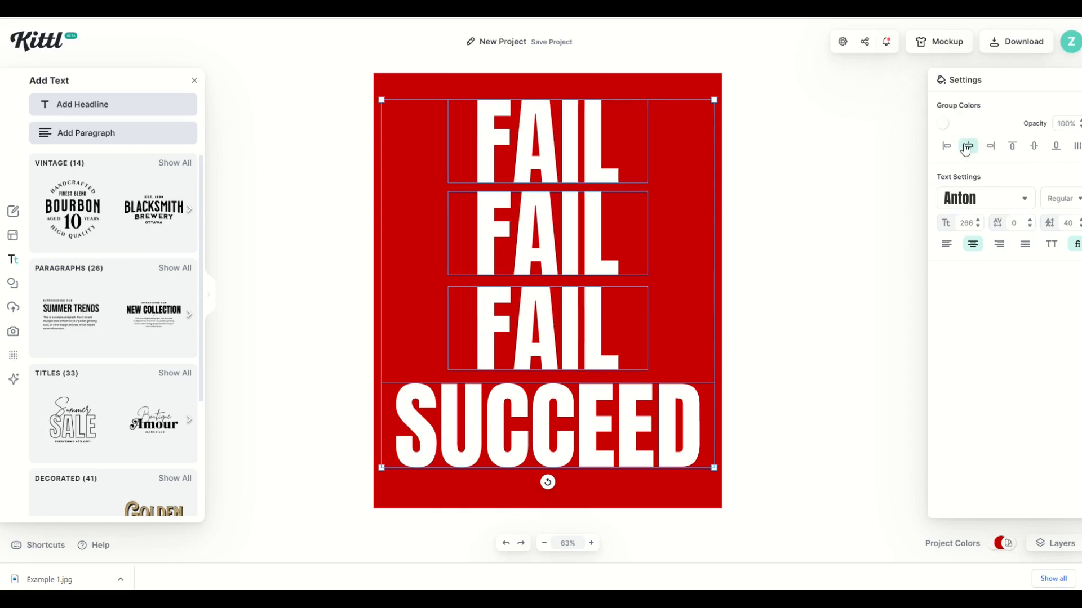
left_click(756, 369)
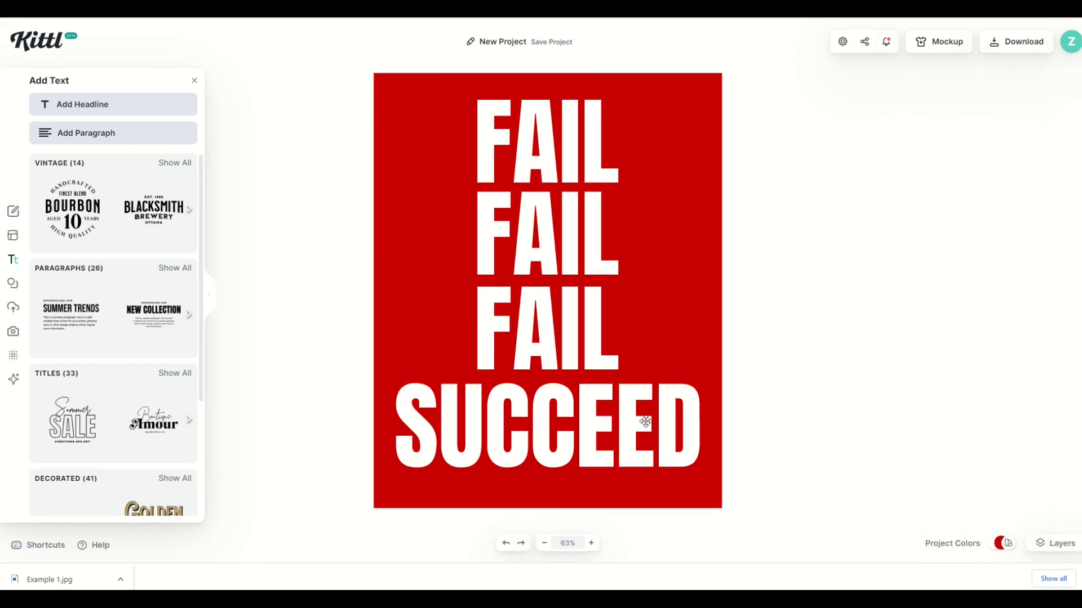
Apply the first grunge texture to the red page and turn on Clip Content for it.
left_click(16, 360)
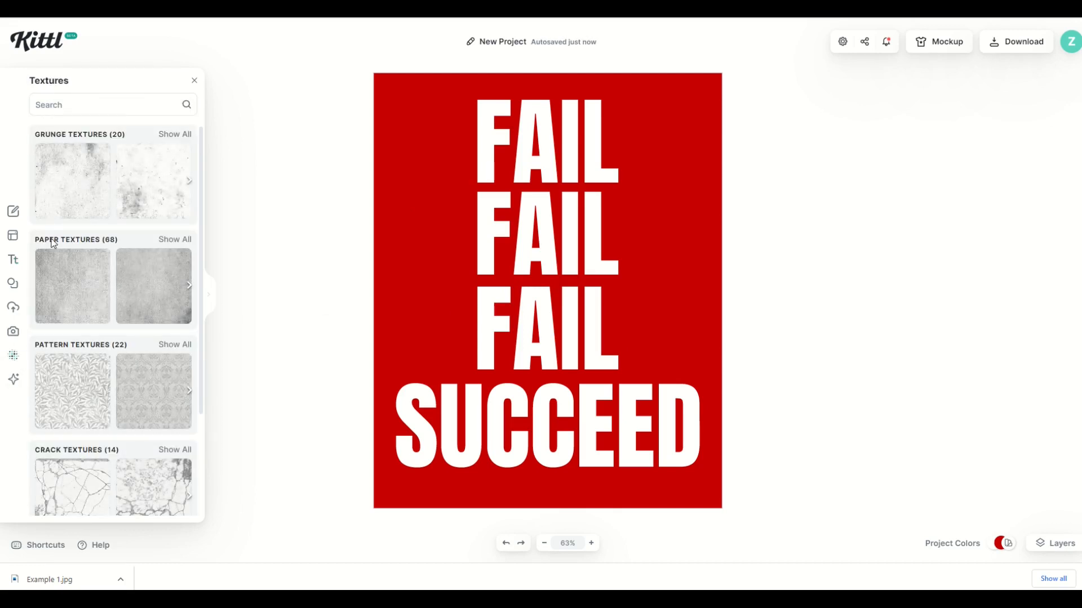
left_click(59, 183)
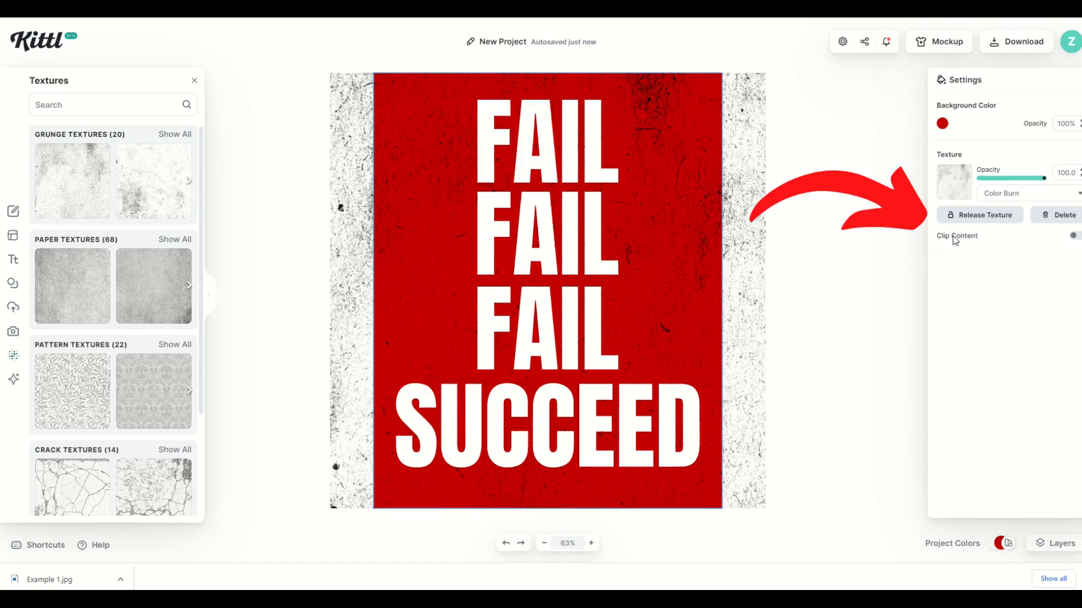
left_click(1074, 237)
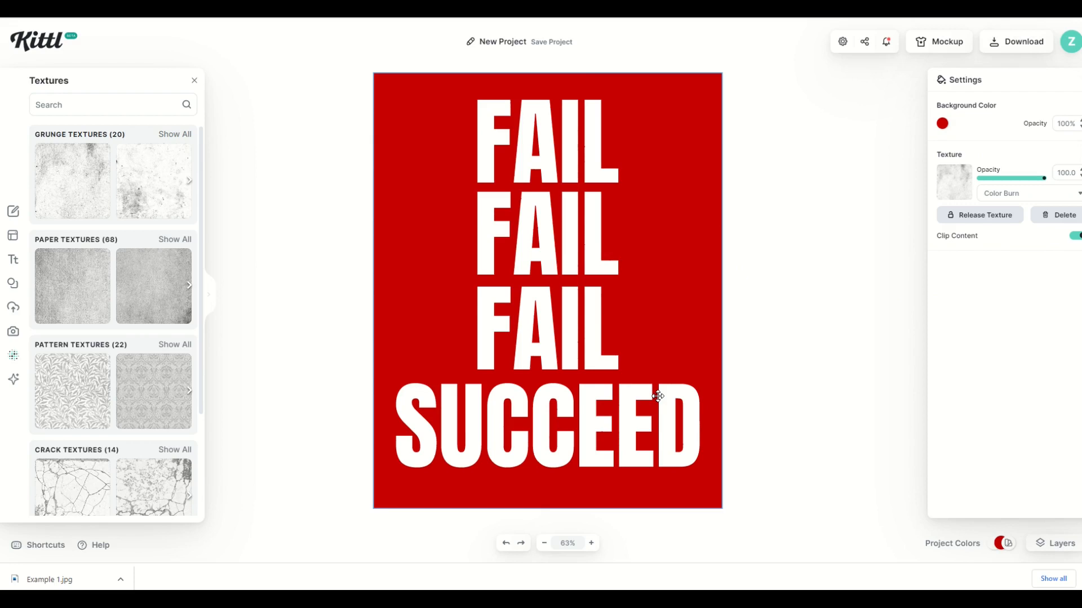
Set the grunge texture's blending mode to Normal.
left_click(997, 195)
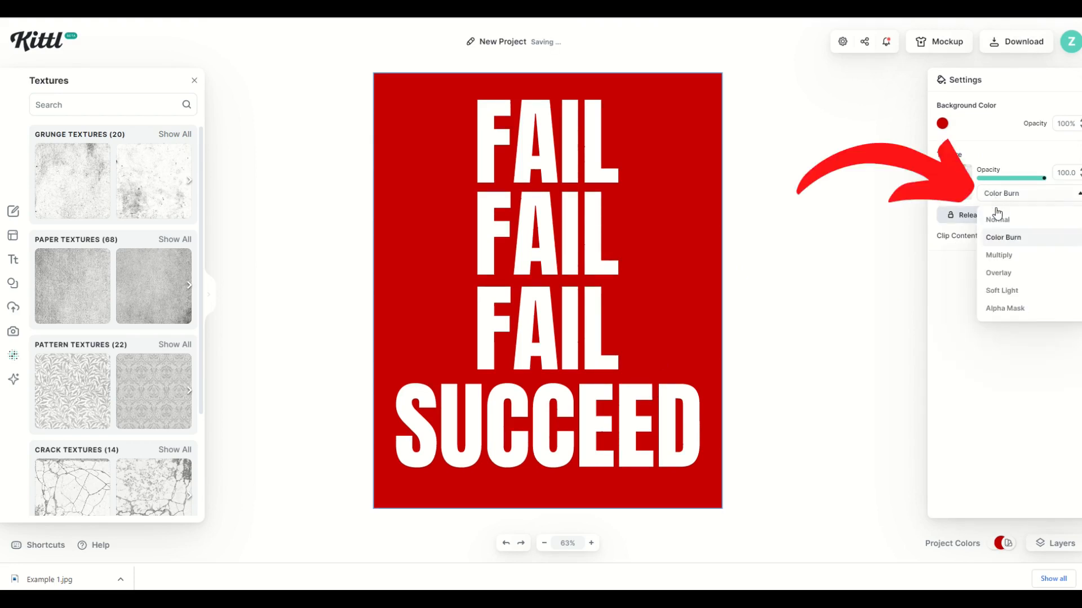
left_click(997, 219)
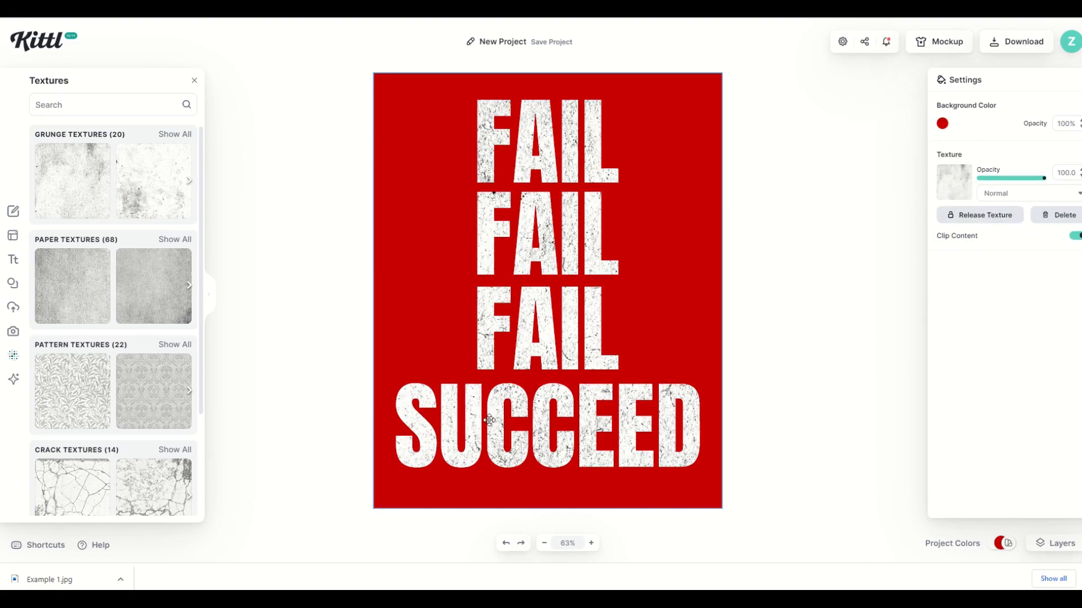
left_click(997, 198)
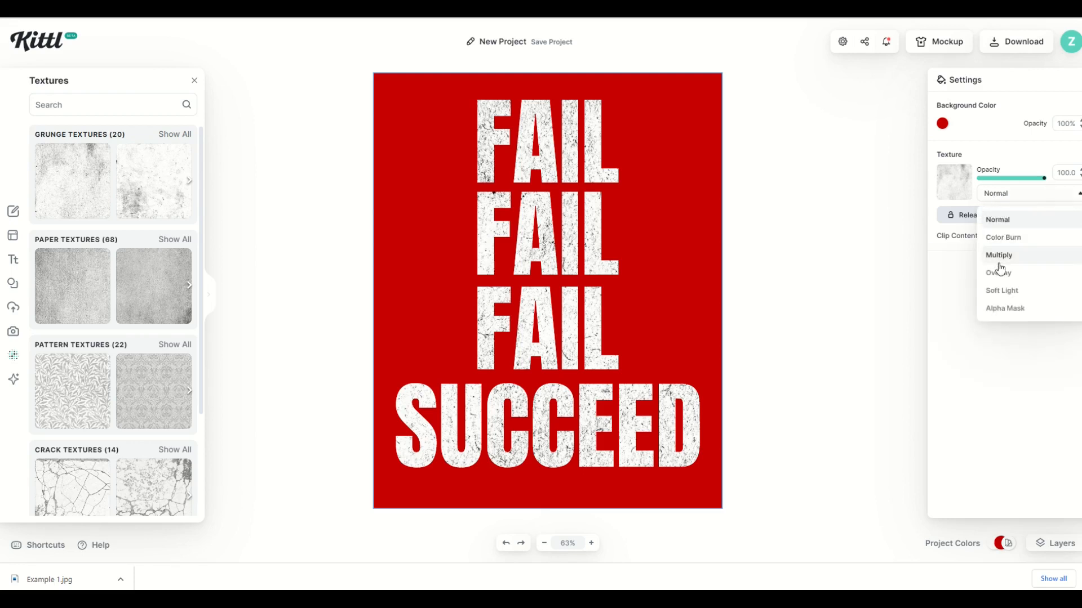
left_click(997, 220)
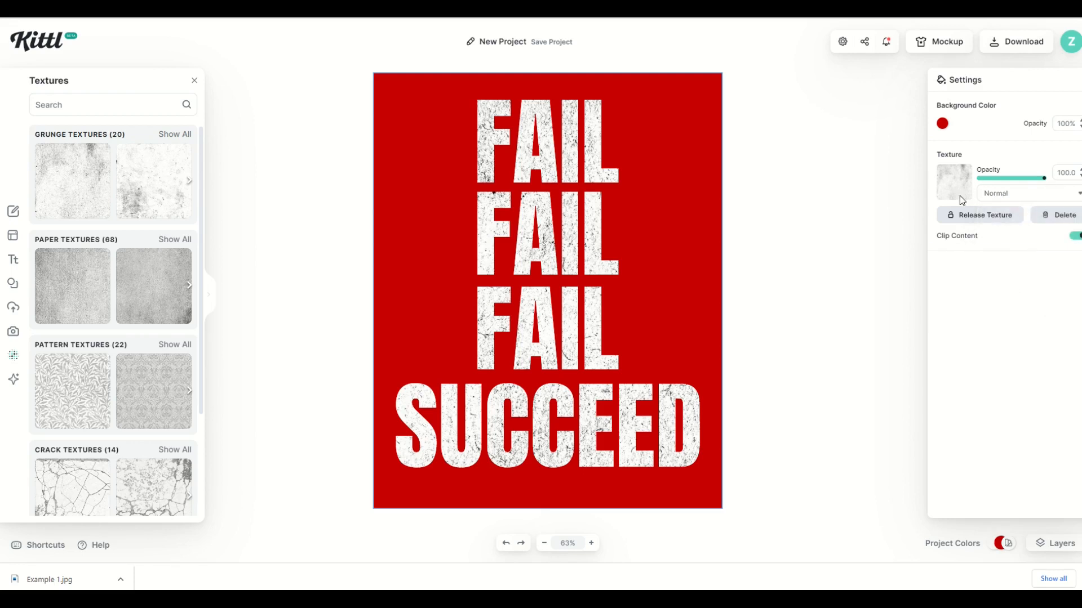
Release the grunge texture from the page and delete it.
left_click(961, 216)
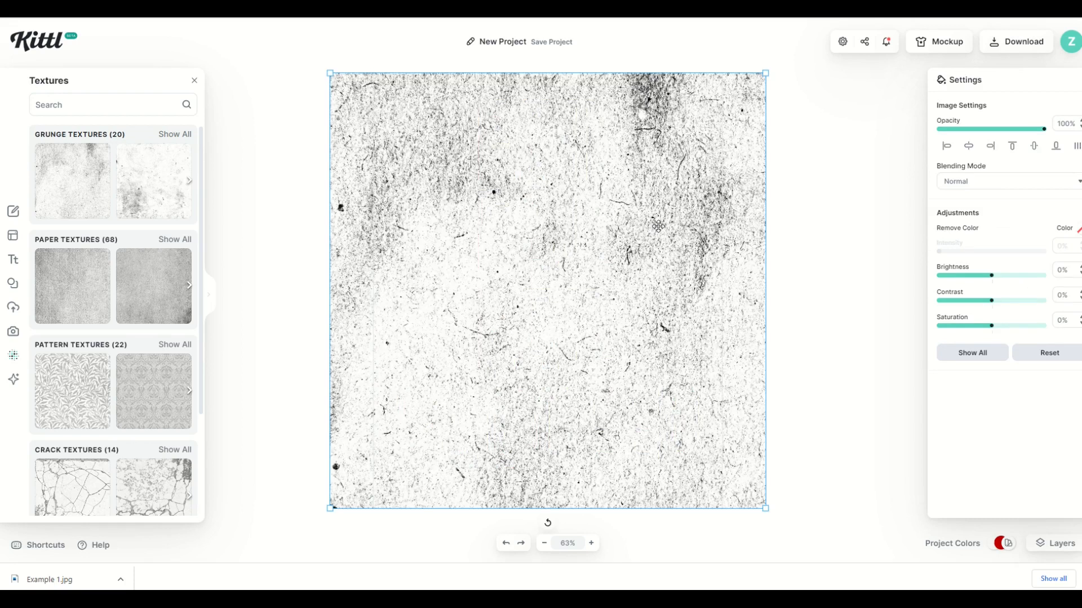
key("Delete")
left_click(415, 187)
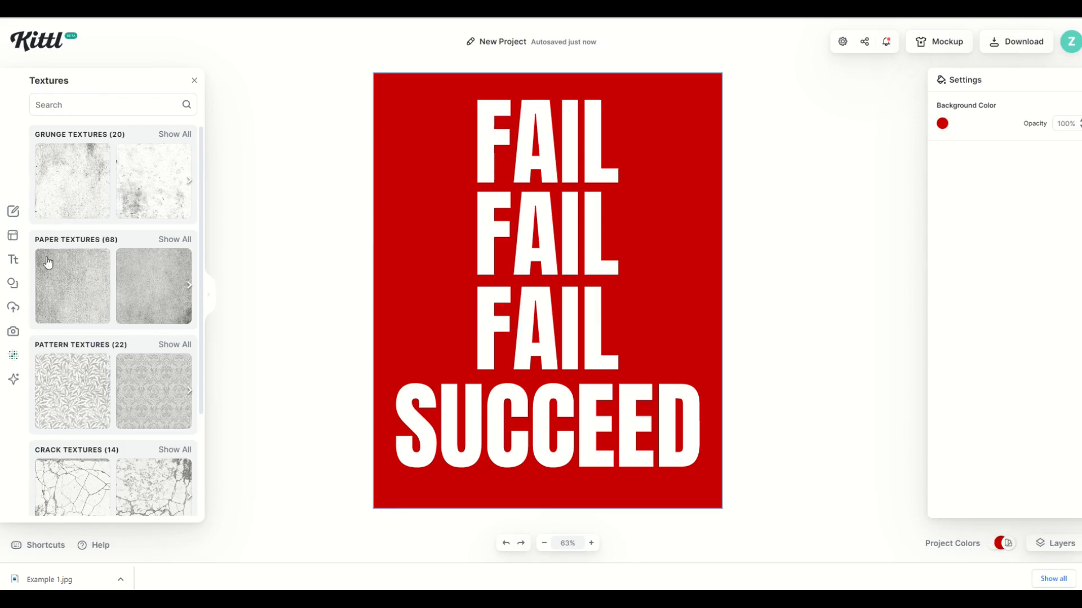
Apply the first paper texture to the red page and try the Normal, Color Burn and Multiply blending modes on it.
left_click(74, 292)
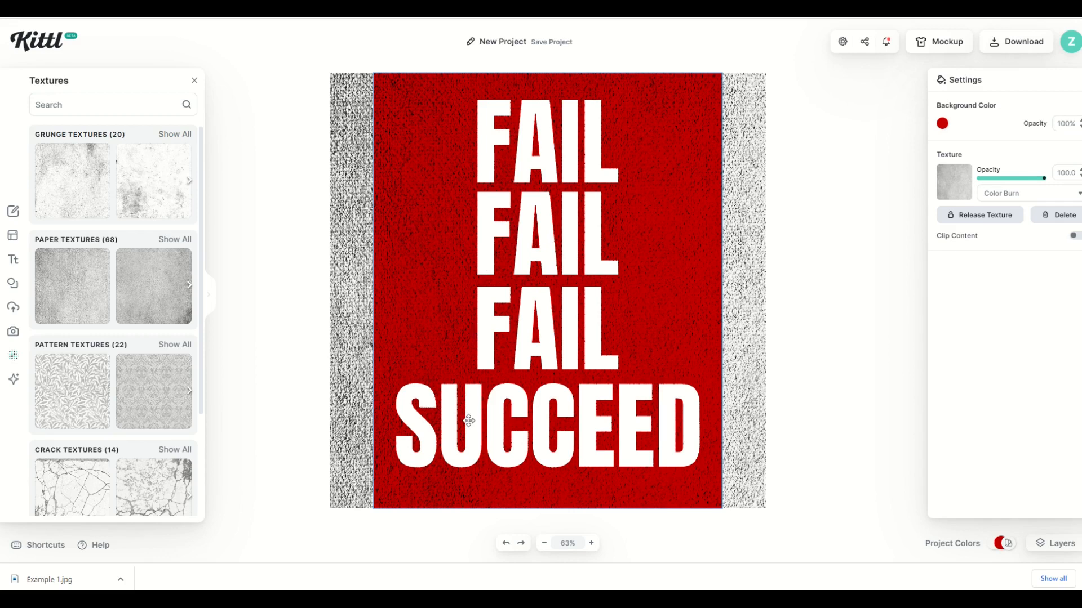
left_click(995, 197)
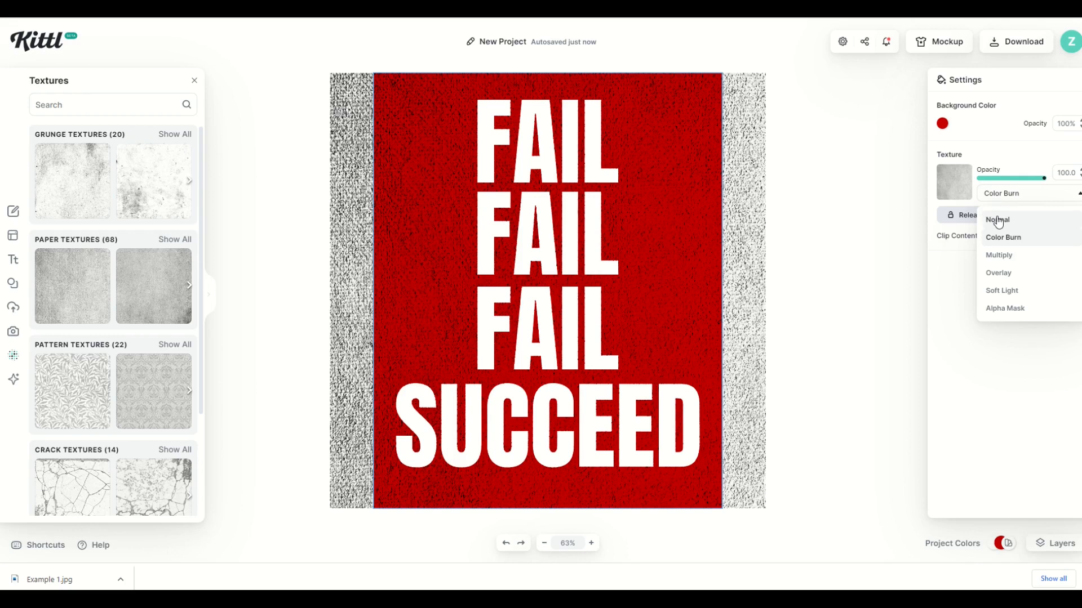
left_click(993, 220)
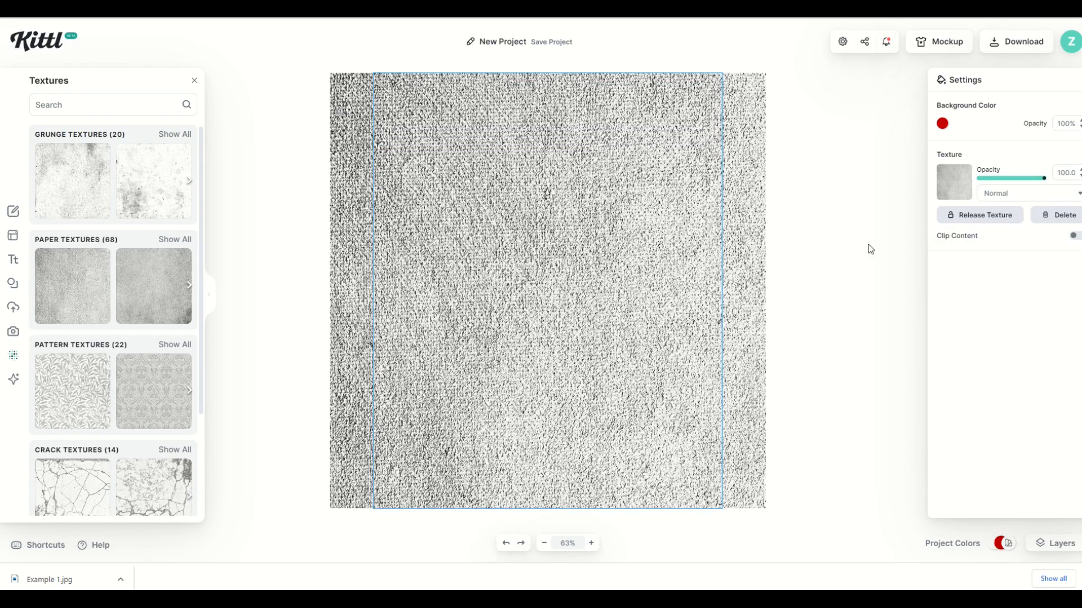
left_click(989, 195)
left_click(992, 237)
left_click(995, 193)
left_click(997, 256)
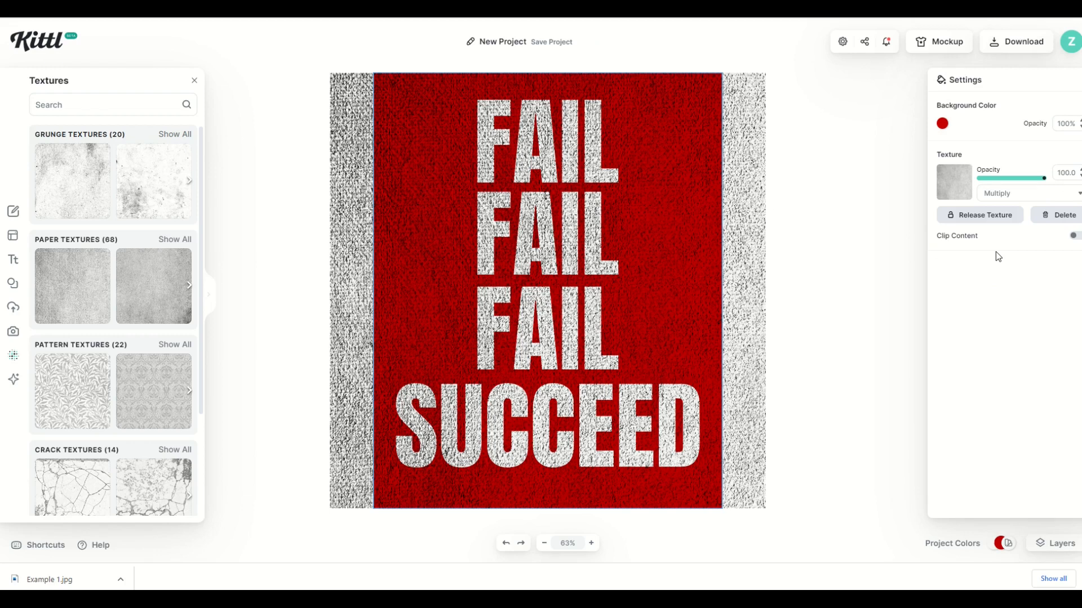
Try the Overlay and Soft Light blending modes on the paper texture and settle on Color Burn.
left_click(997, 194)
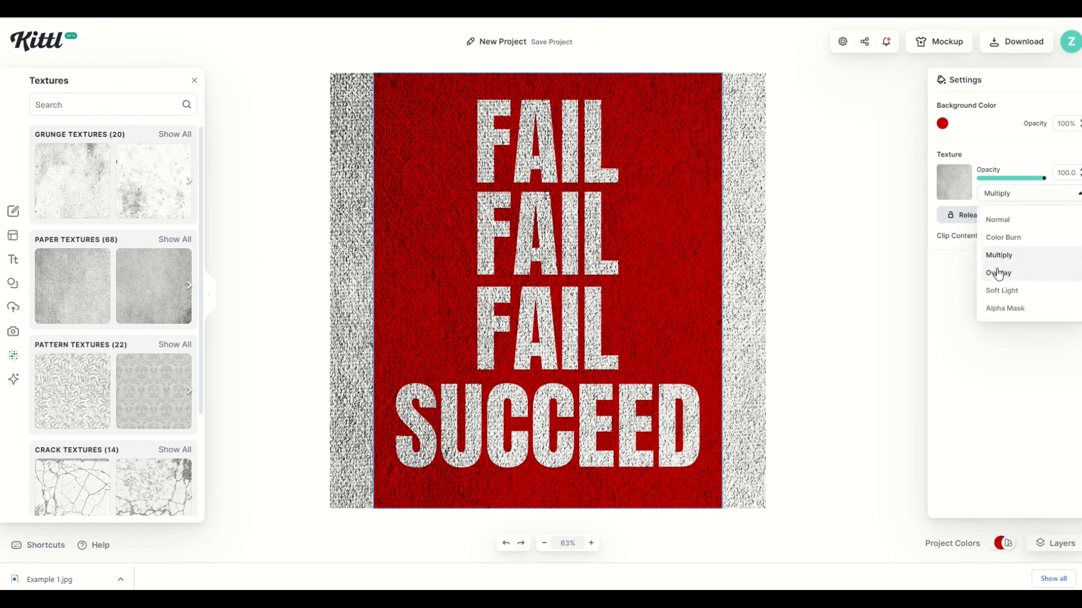
left_click(998, 274)
left_click(995, 194)
left_click(997, 291)
left_click(987, 194)
left_click(992, 236)
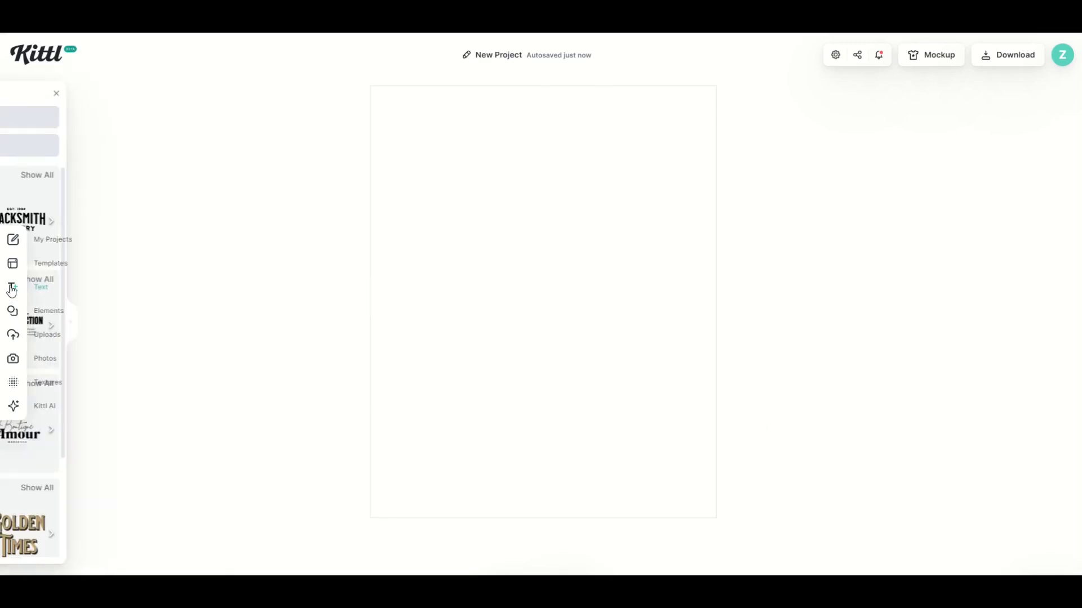
Add a headline reading "WELCOME TO OUR HOME" with a line break after WELCOME.
left_click(73, 117)
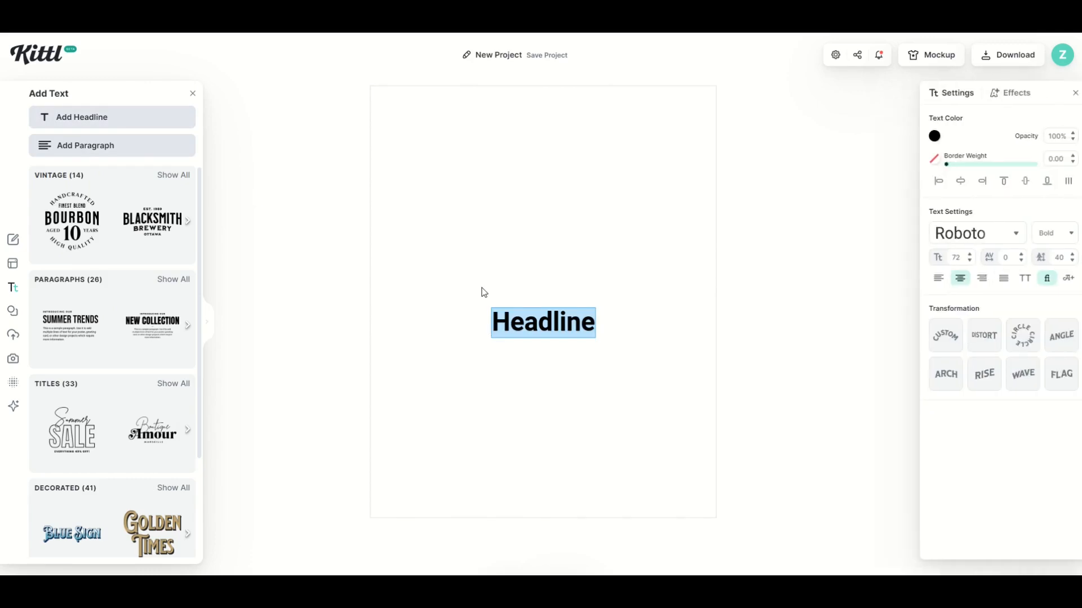
type("WELCOME")
key("Return")
type("TO OU")
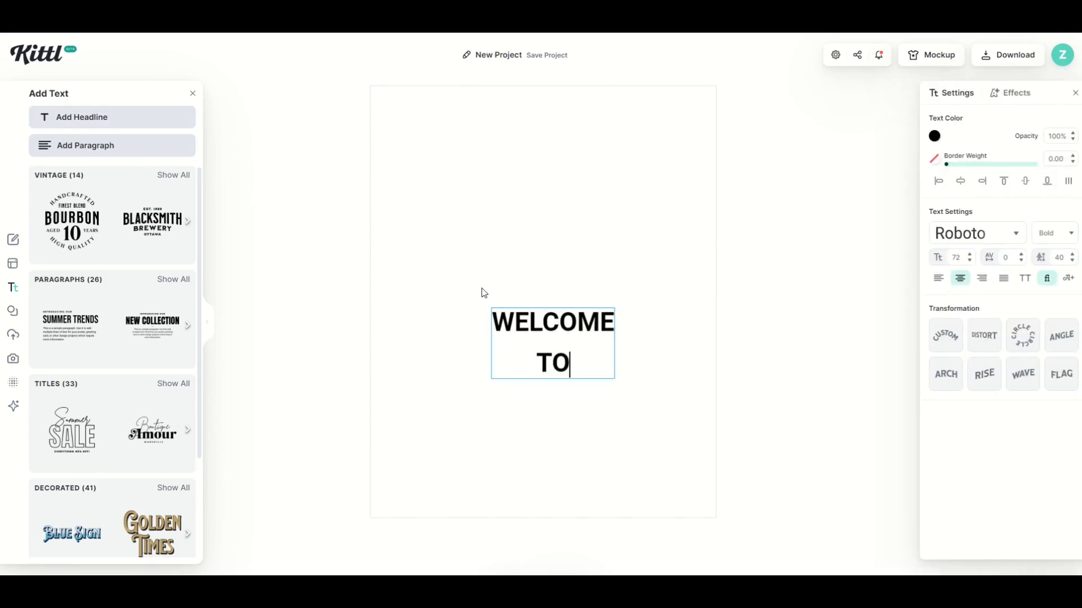
type("R HOME")
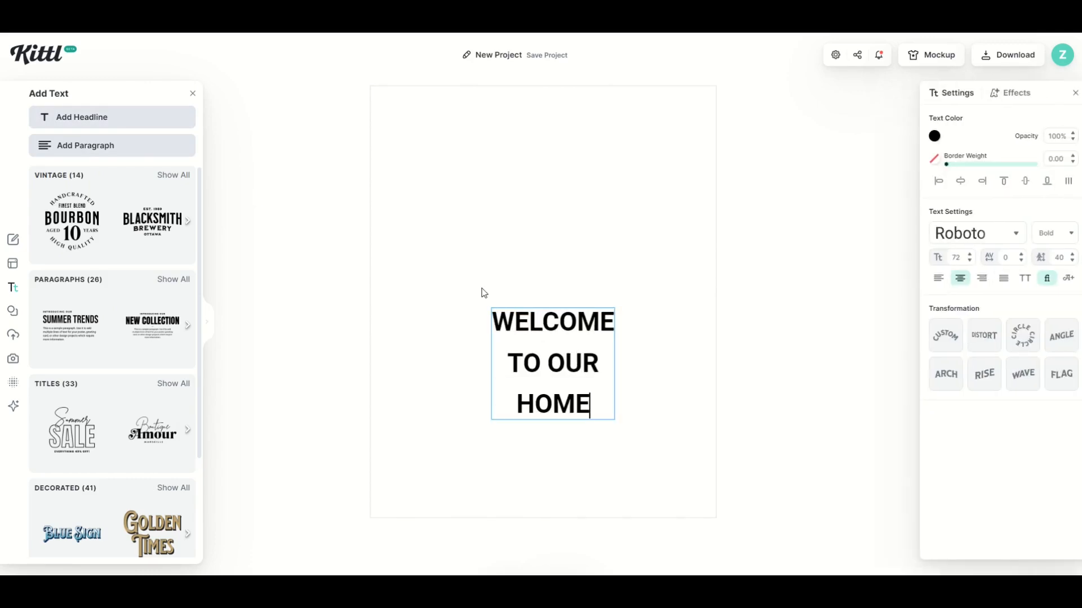
Replace the headline's last word with "DYSFUNCTIONAL" and "HOME" on separate lines.
key("BackSpace")
key("BackSpace")
key("BackSpace")
key("BackSpace")
type("DYSFUNCTIONAL")
key("Return")
type("H")
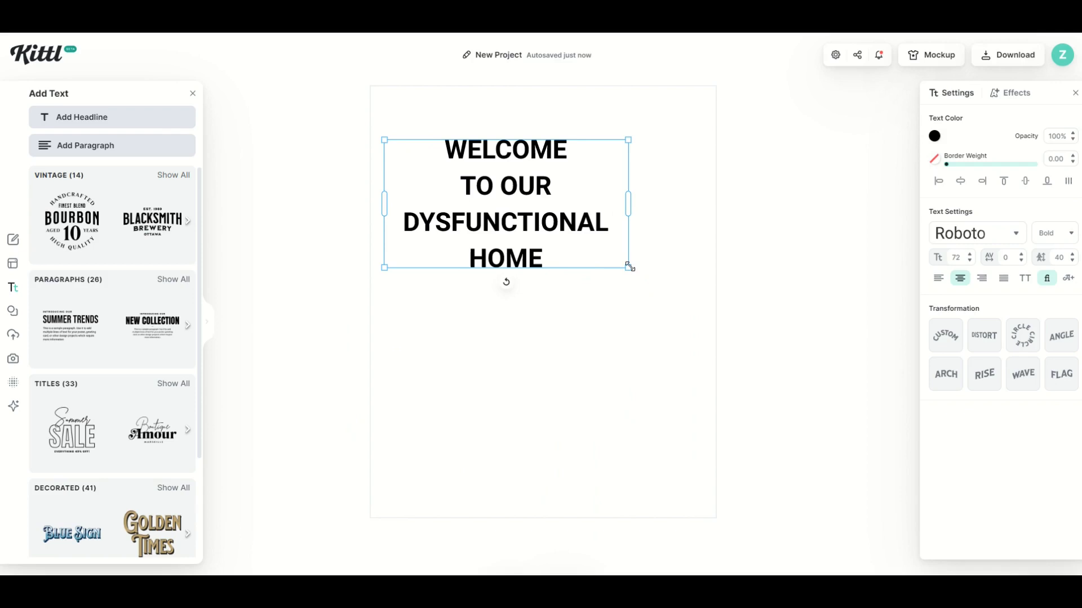
Scale the headline up to font size 98, centered in the page's upper half, and set its line height to -6.
left_click_drag(631, 267, 717, 314)
left_click_drag(559, 262, 553, 270)
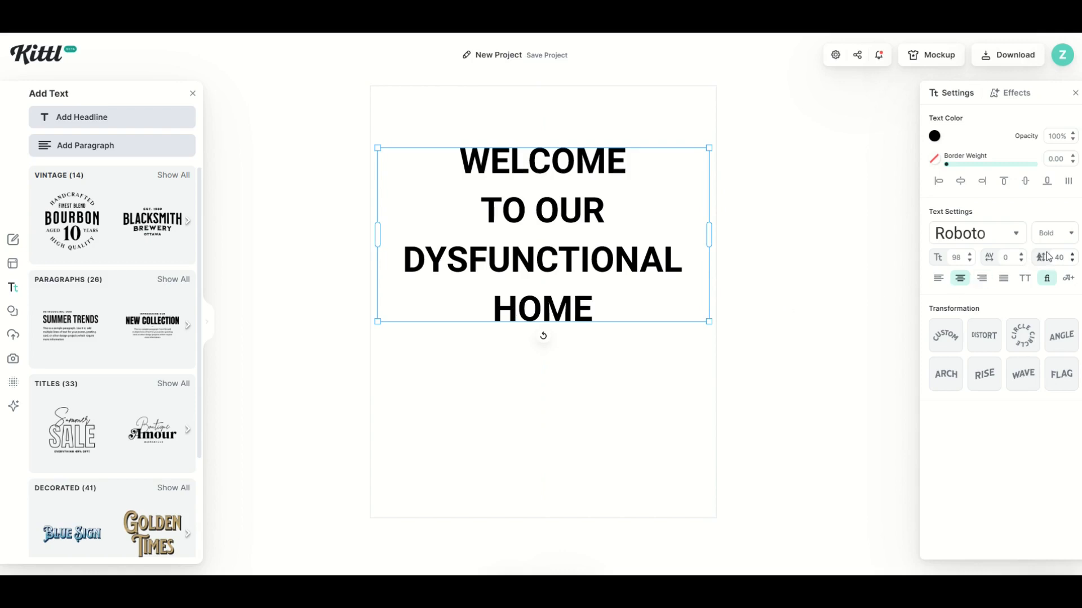
left_click_drag(1074, 262, 1074, 262)
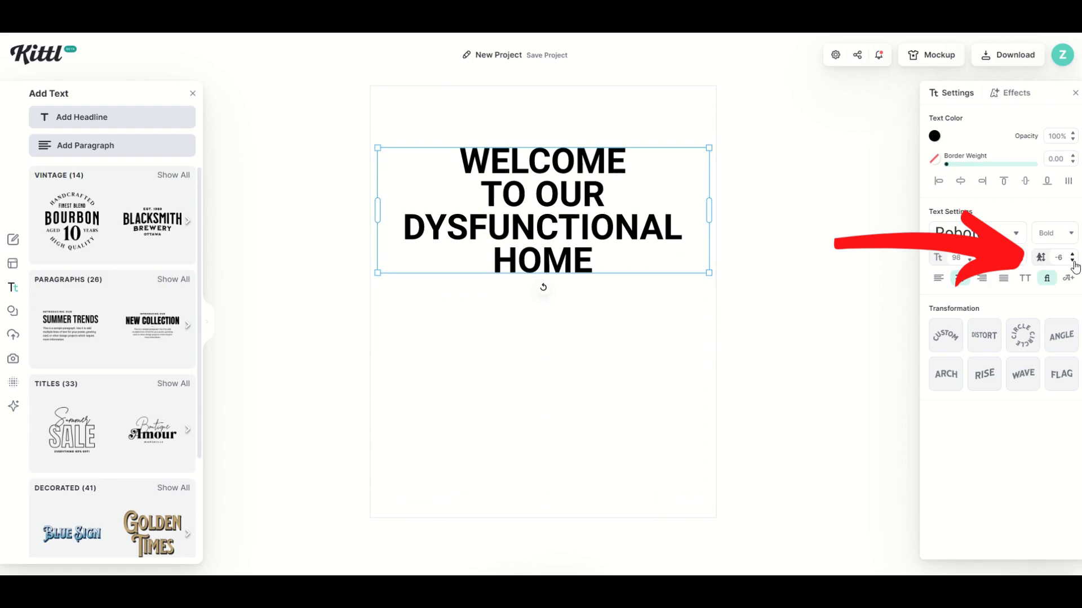
left_click(604, 364)
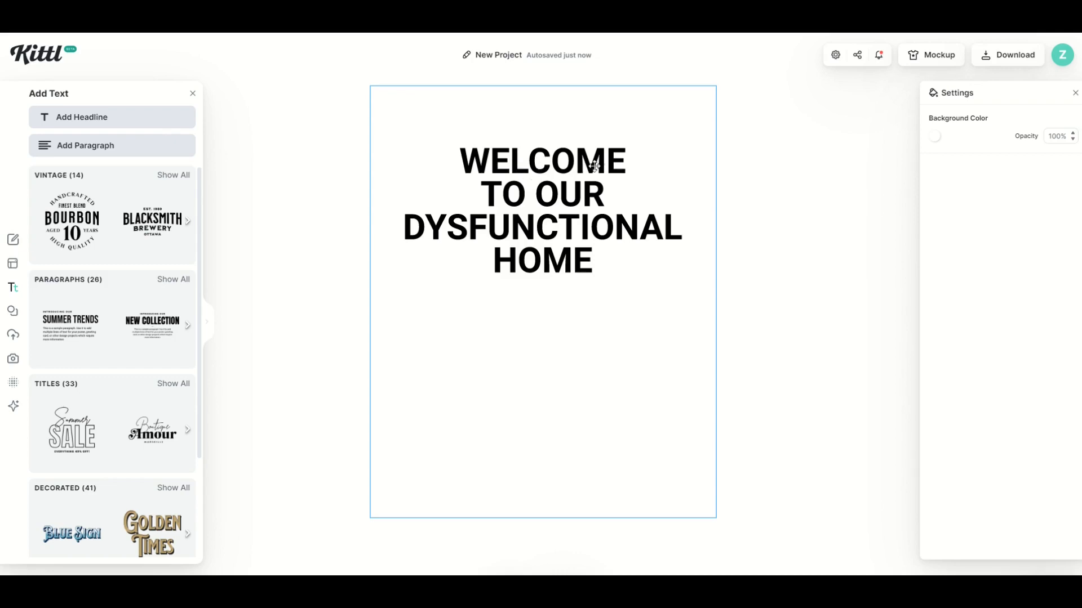
left_click(518, 248)
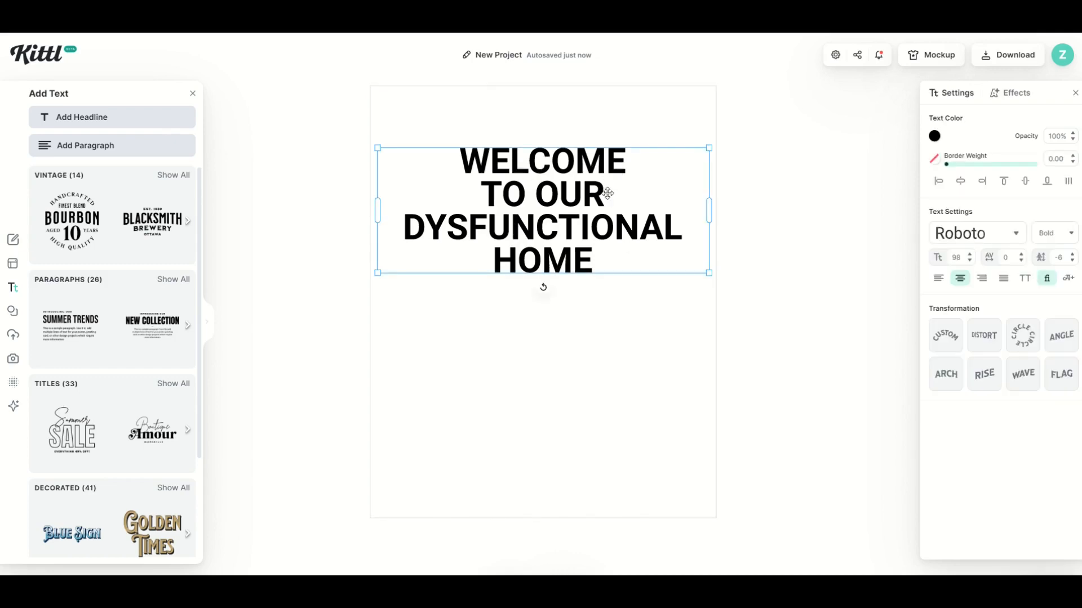
Delete the last line, HOME, from the headline so it ends at DYSFUNCTIONAL.
double_click(547, 256)
left_click(546, 259)
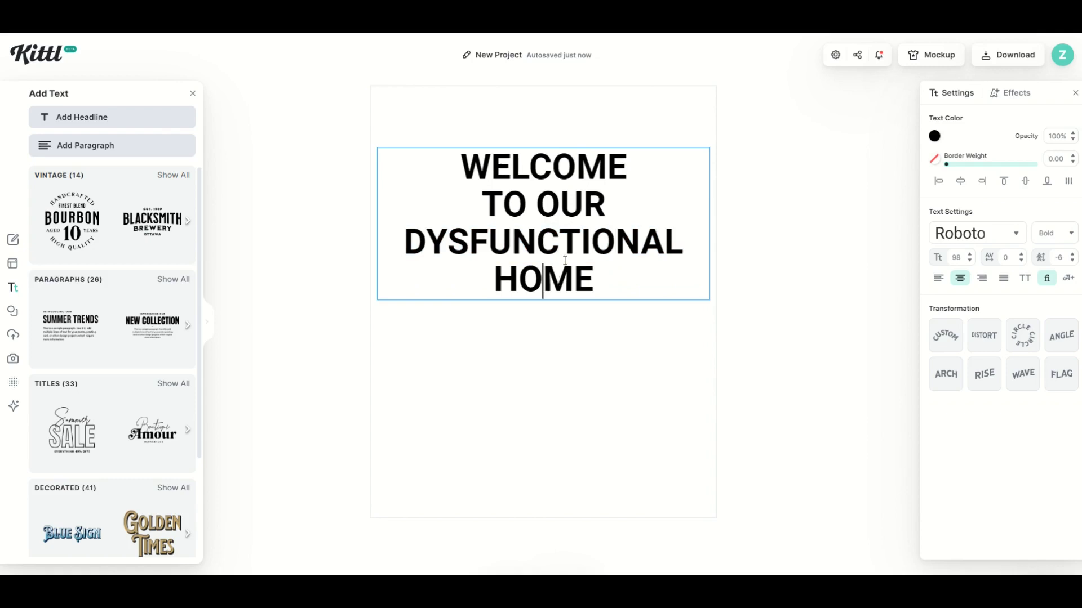
key("BackSpace")
key("BackSpace")
key("BackSpace")
key("Delete")
key("Delete")
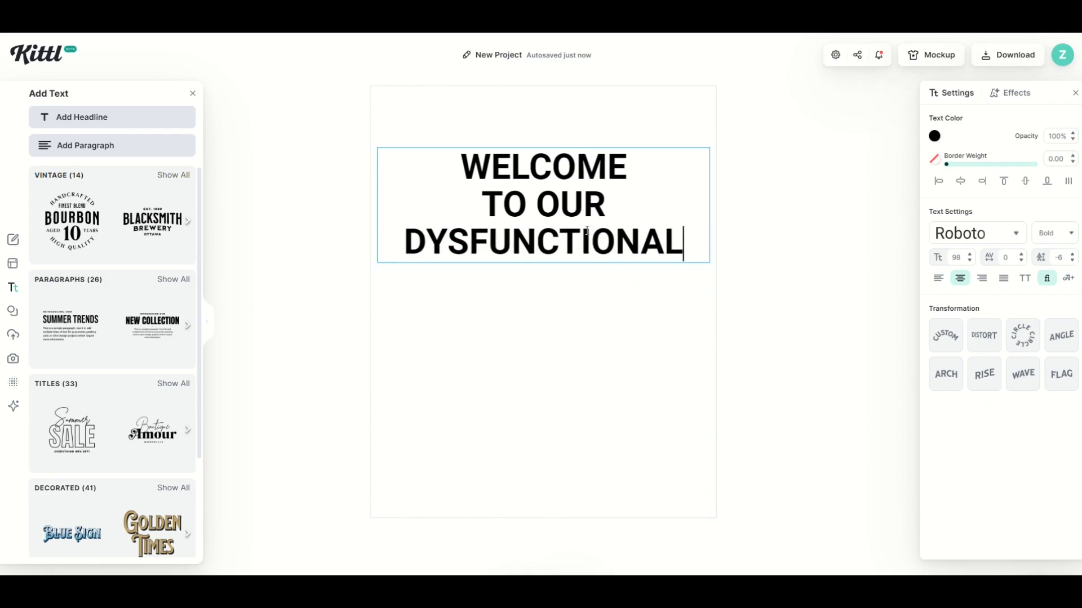
key("Escape")
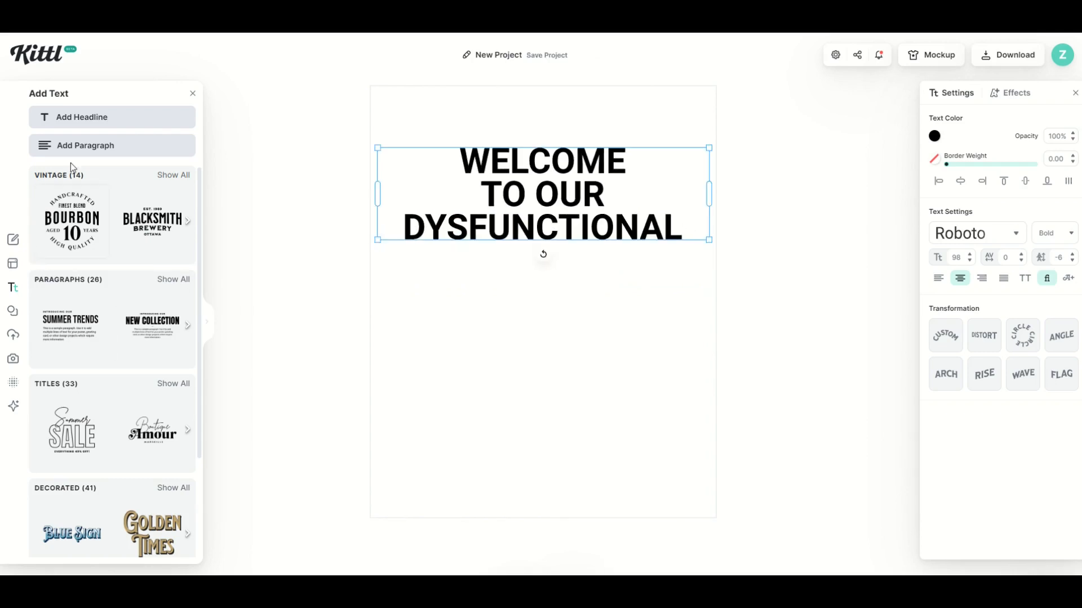
Add a separate headline reading "HOME", scale it up to font size 215, and place it directly beneath DYSFUNCTIONAL.
left_click(76, 121)
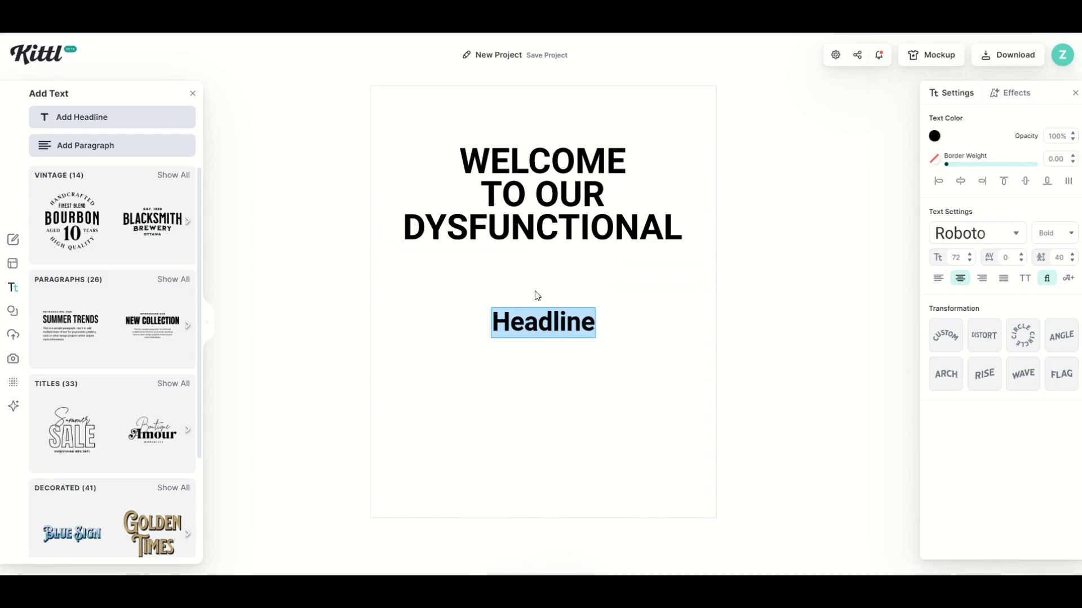
type("O")
key("BackSpace")
type("HOME")
key("Escape")
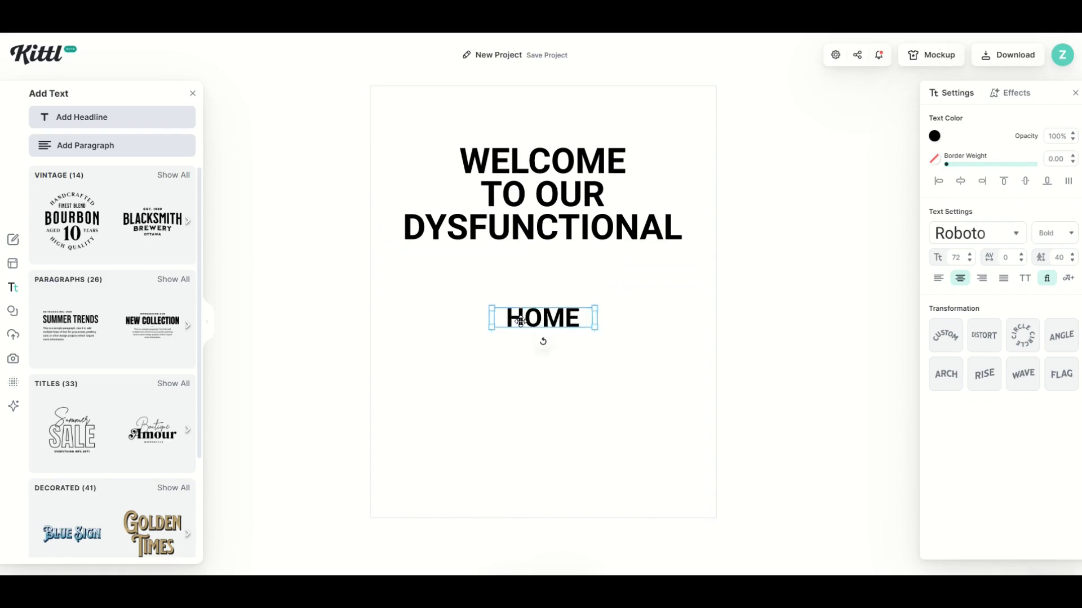
left_click_drag(492, 325, 363, 386)
left_click_drag(395, 352, 498, 292)
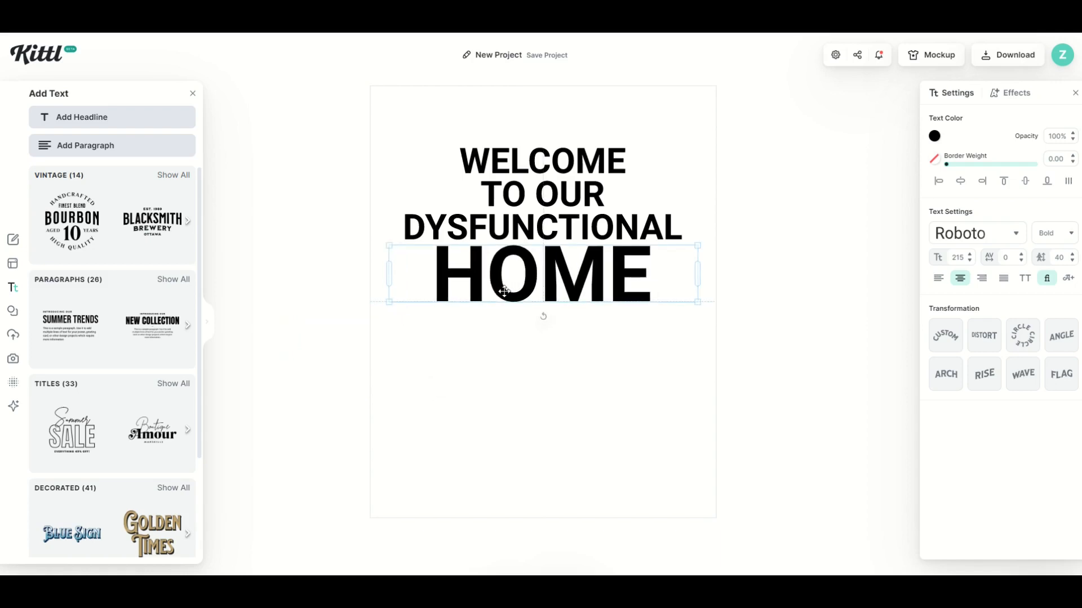
Center both texts horizontally and enlarge HOME to font size 278 so it matches the width of DYSFUNCTIONAL.
left_click(510, 193, "shift")
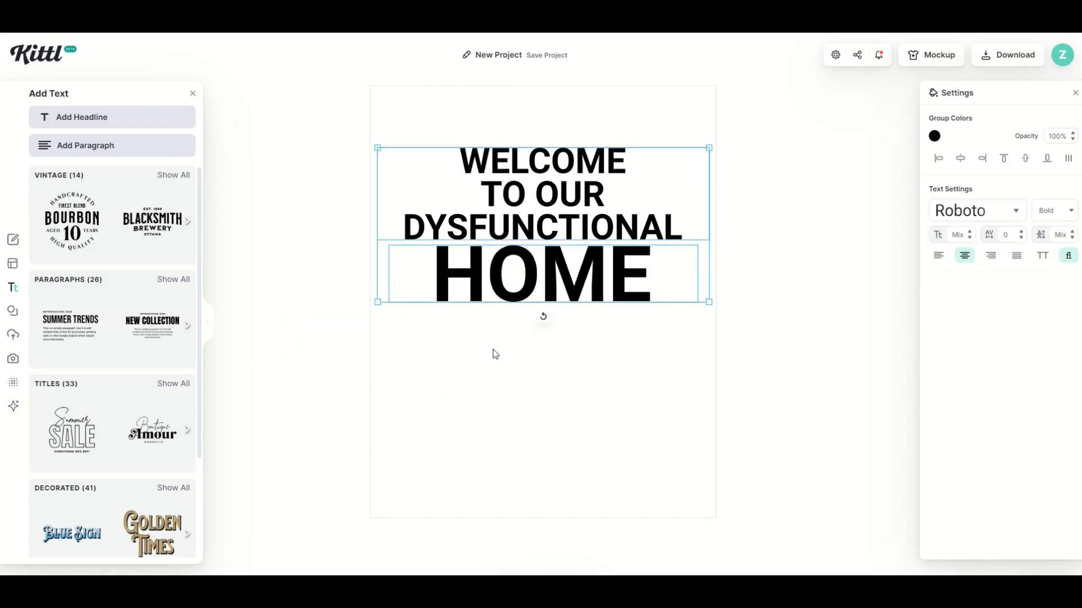
left_click(961, 160)
left_click(551, 398)
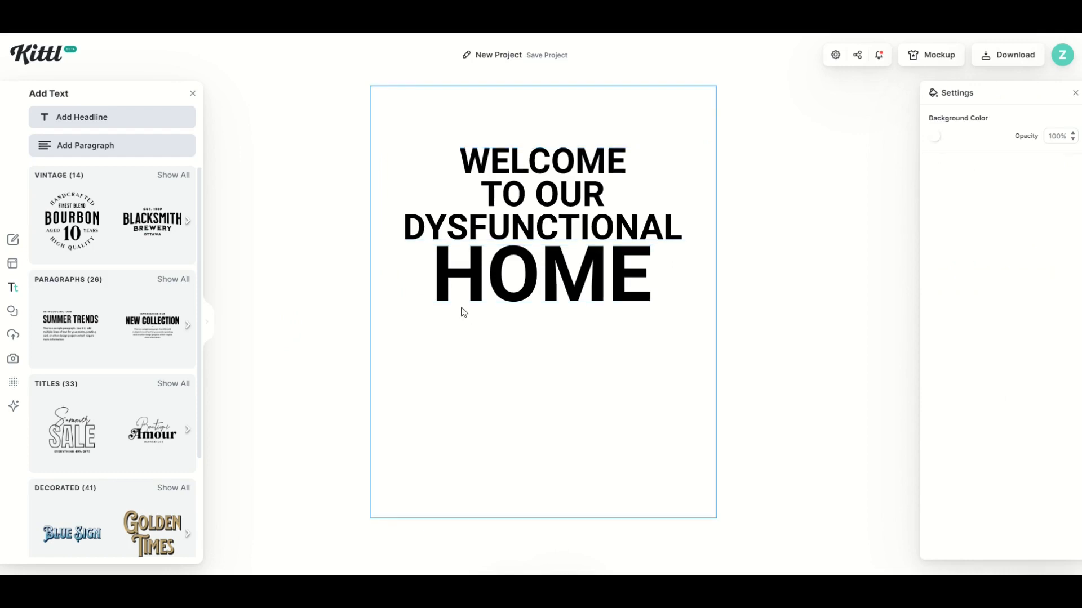
left_click(458, 277)
left_click_drag(393, 289, 411, 303)
left_click(434, 389)
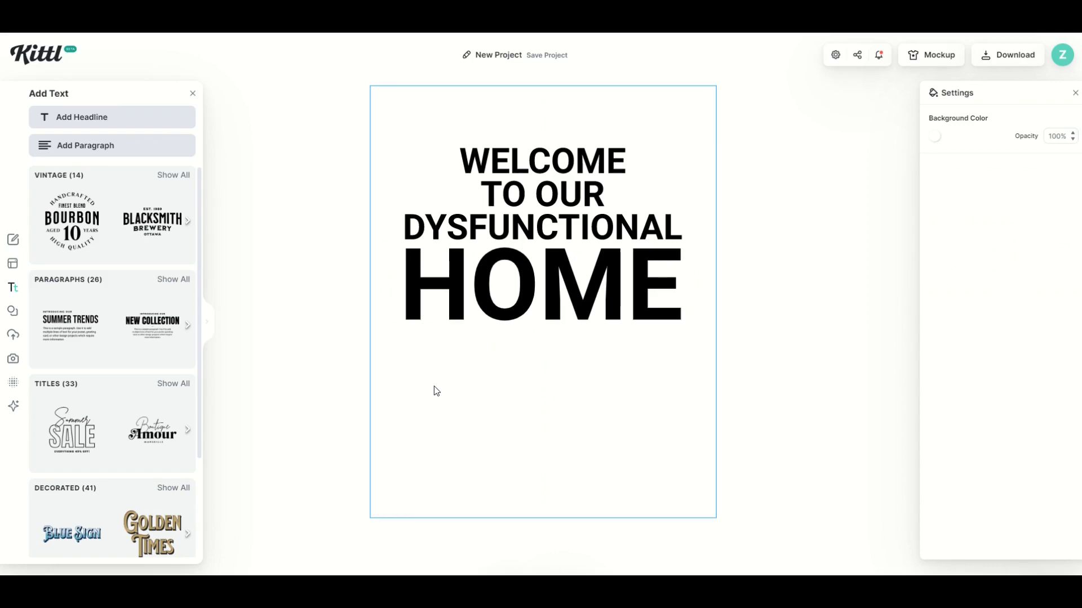
Group the two texts, move the group down to about mid-page, and center it horizontally on the page.
left_click_drag(434, 386, 729, 239)
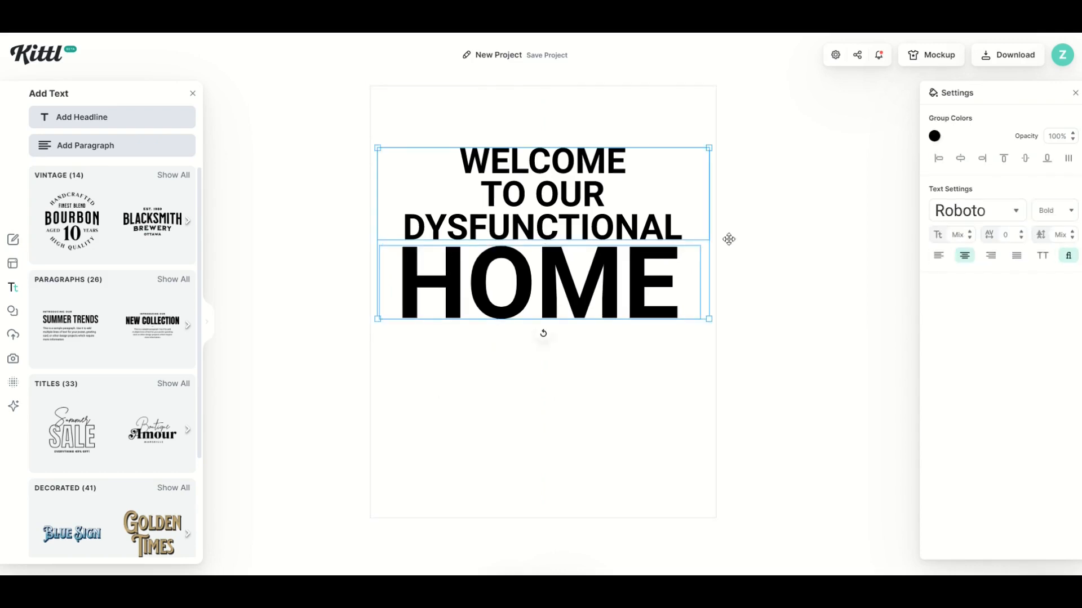
right_click(633, 234)
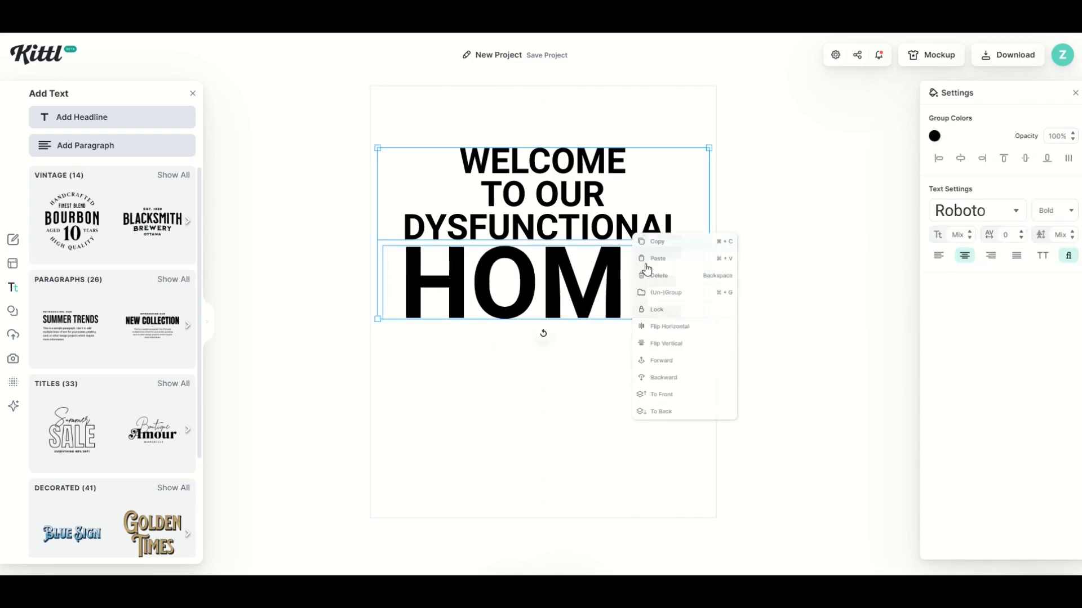
left_click(652, 292)
left_click_drag(519, 251, 490, 298)
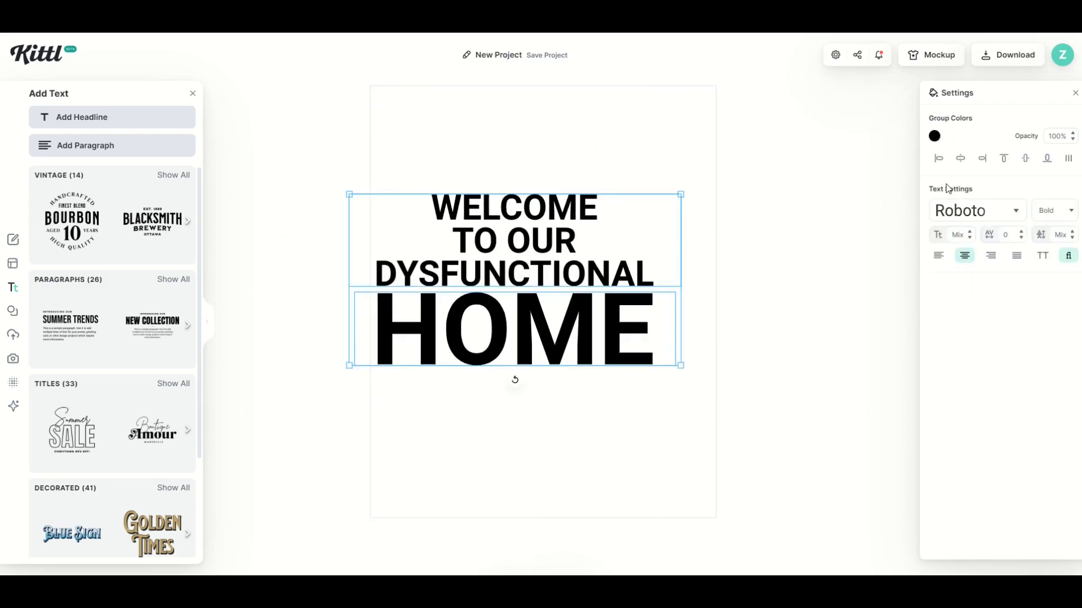
left_click(960, 158)
left_click(534, 481)
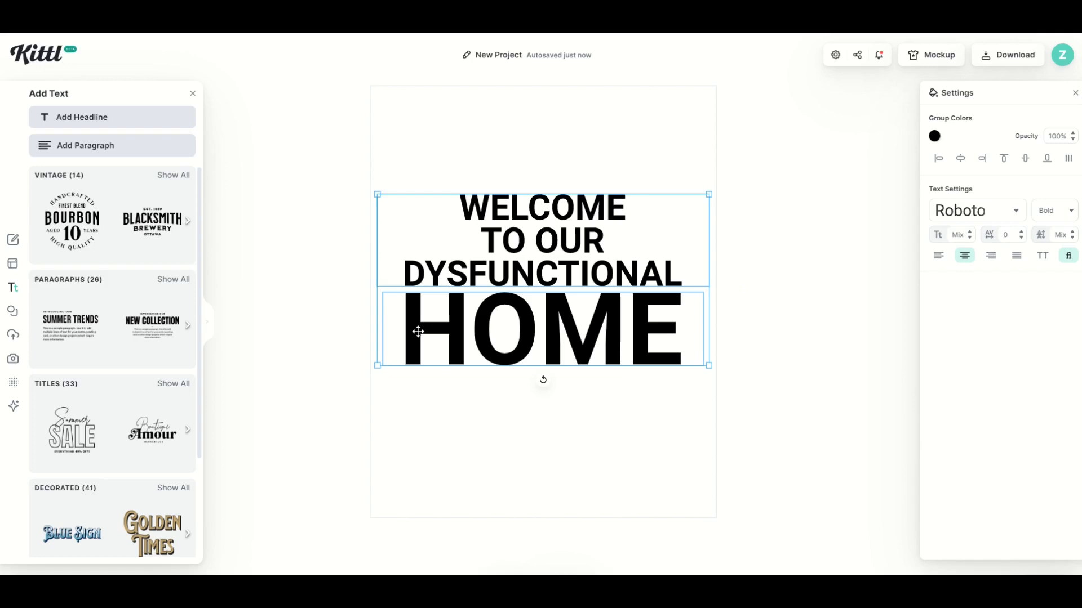
Ungroup the texts and move HOME slightly lower, leaving a gap under DYSFUNCTIONAL.
right_click(418, 332)
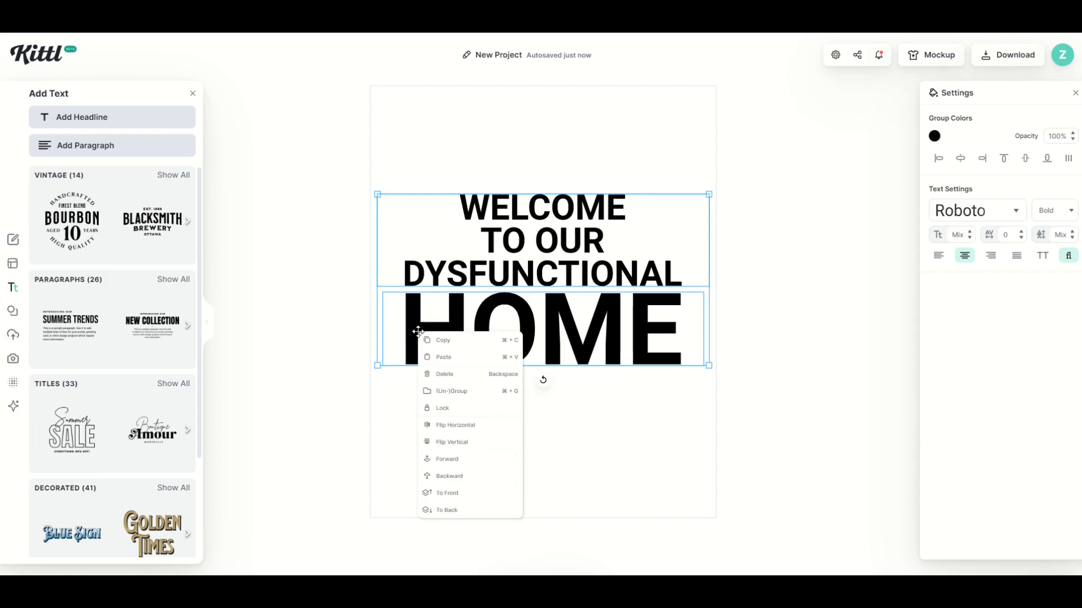
left_click(446, 394)
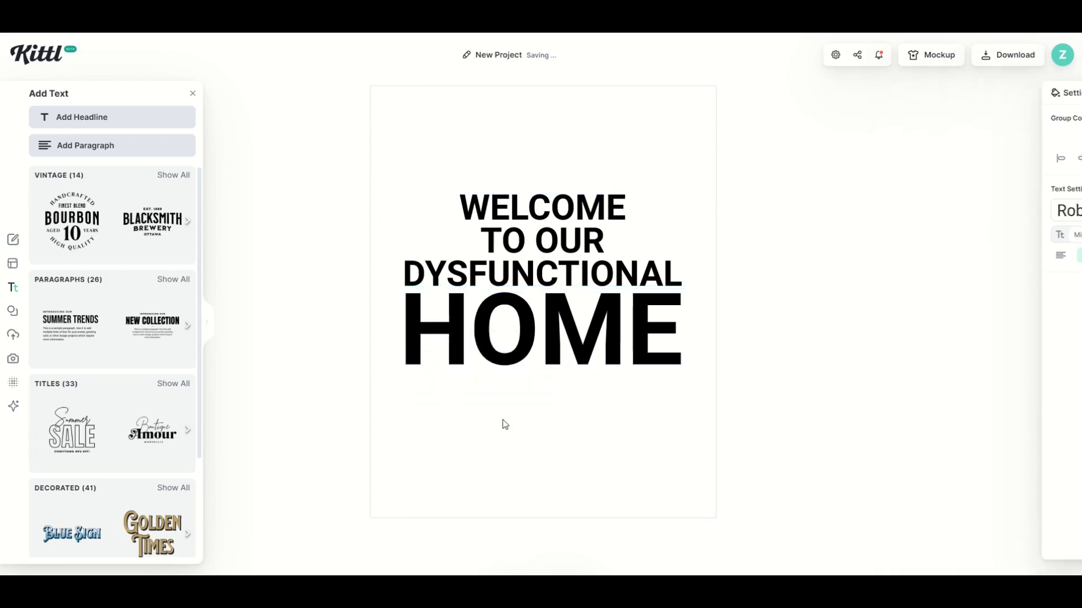
left_click_drag(495, 357, 499, 380)
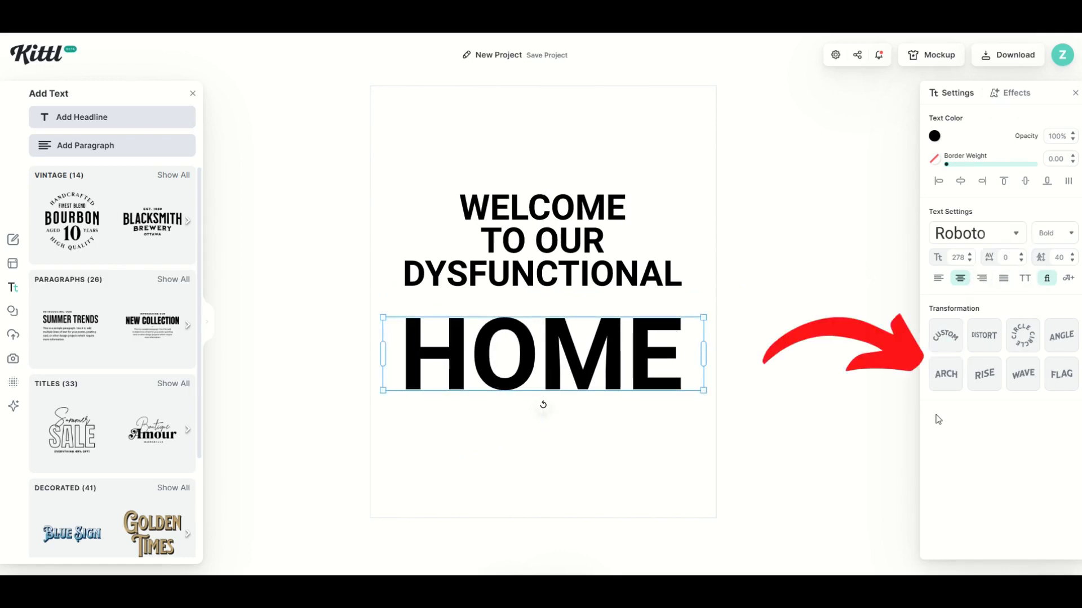
Try the Arch, Flag and Distort transformations on HOME, pulling the distortion's lower-right corner down, and revert the distortion.
left_click(946, 374)
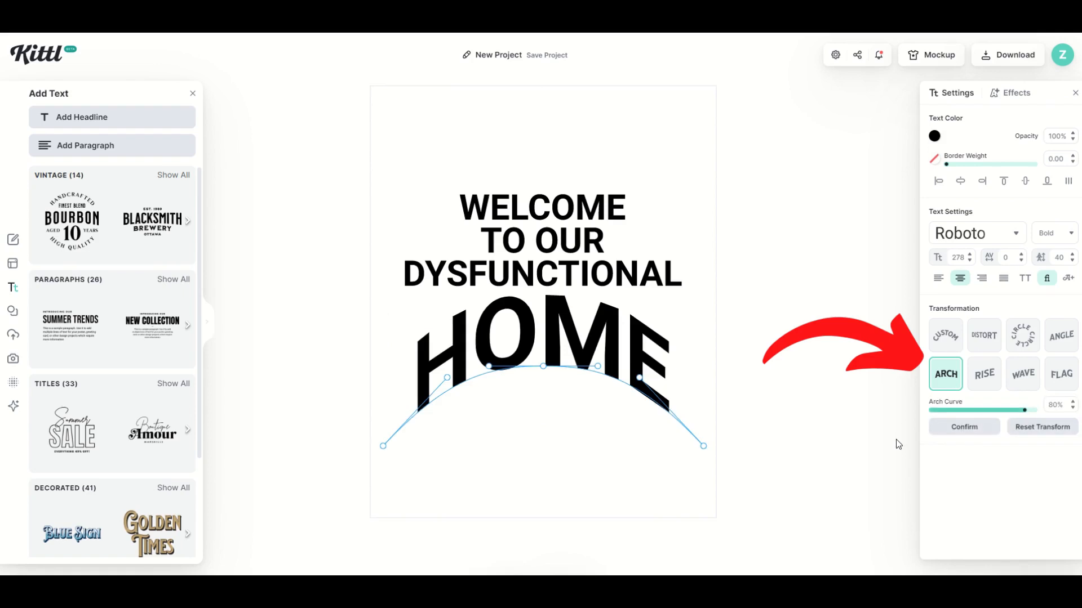
left_click_drag(1025, 410, 994, 411)
left_click(1061, 341)
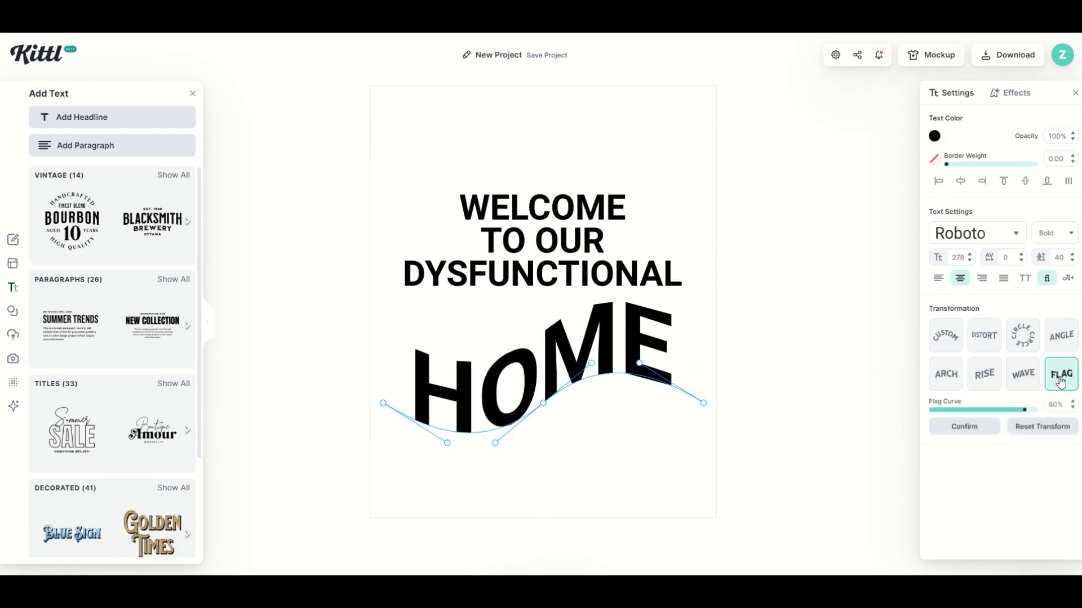
left_click(988, 344)
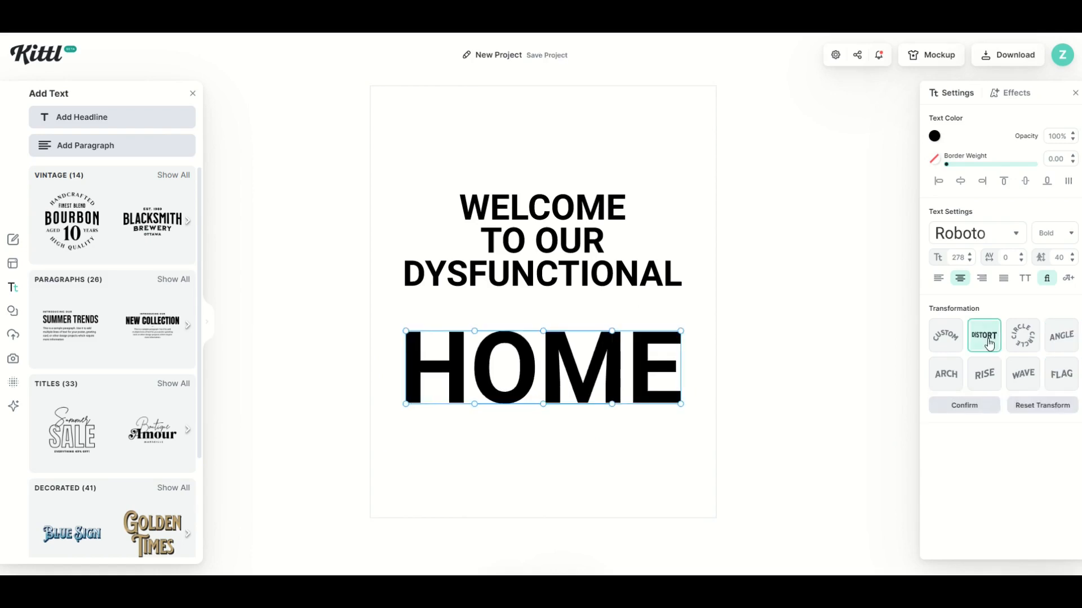
left_click_drag(681, 404, 681, 492)
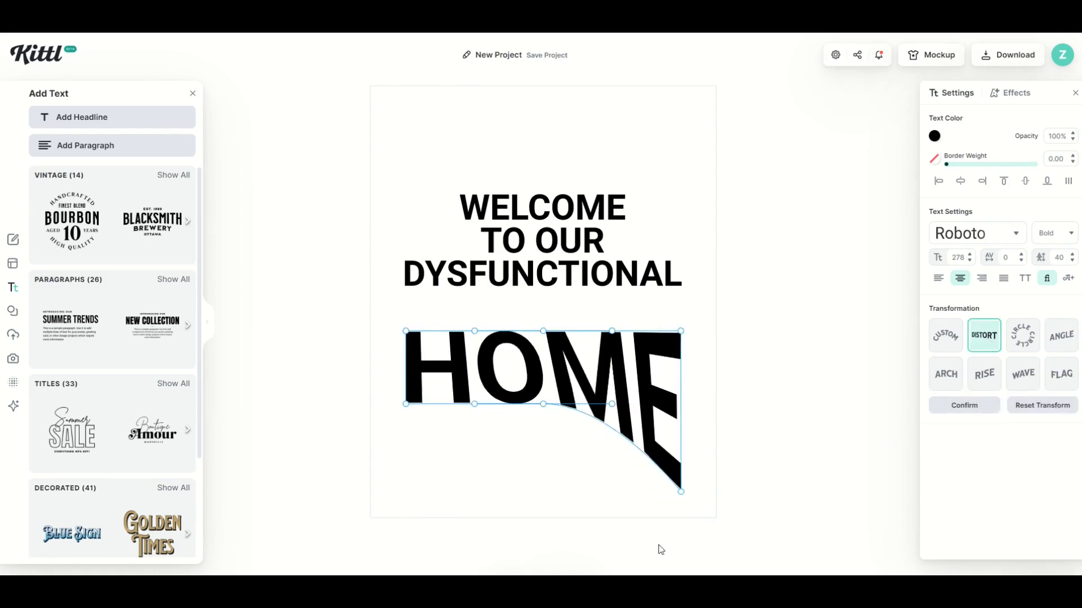
left_click(644, 574)
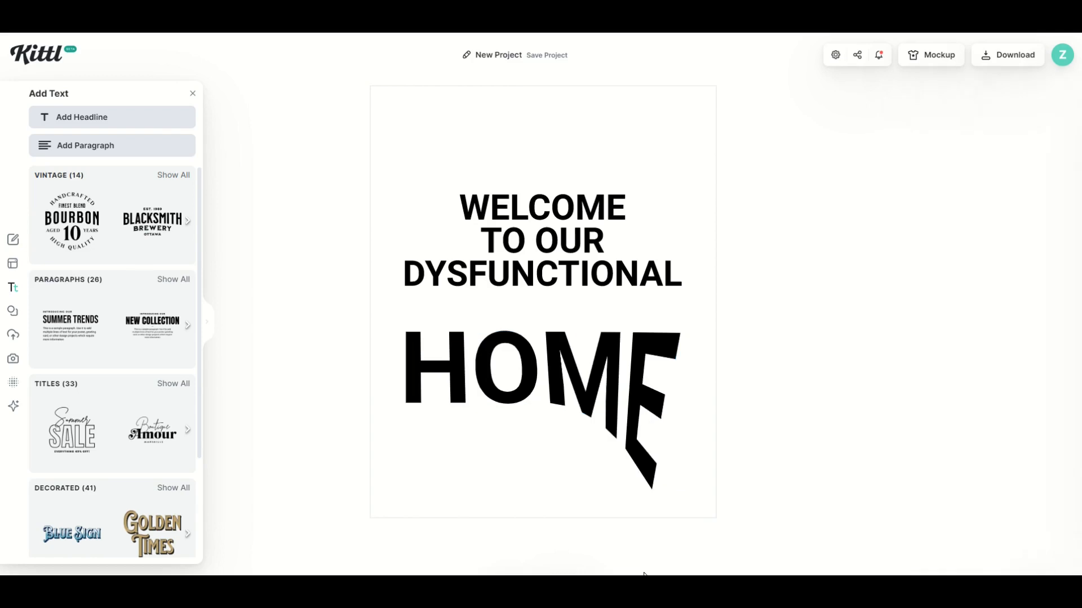
left_click(581, 418)
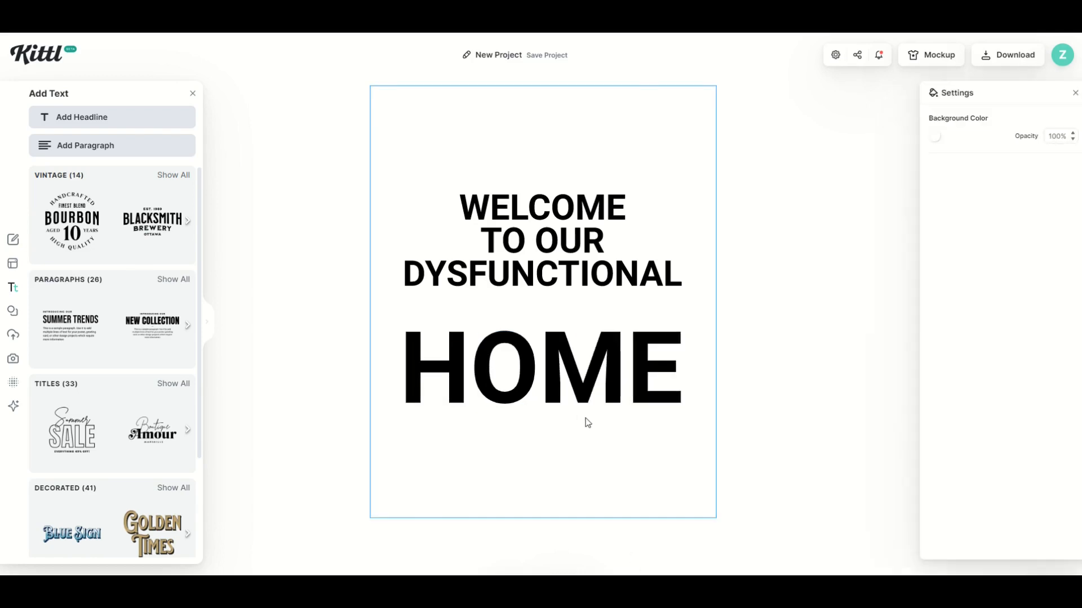
Apply the Custom transformation to HOME, bend its path so the letters tilt unevenly with M raised, and position it below DYSFUNCTIONAL.
left_click(553, 389)
left_click_drag(553, 389, 551, 356)
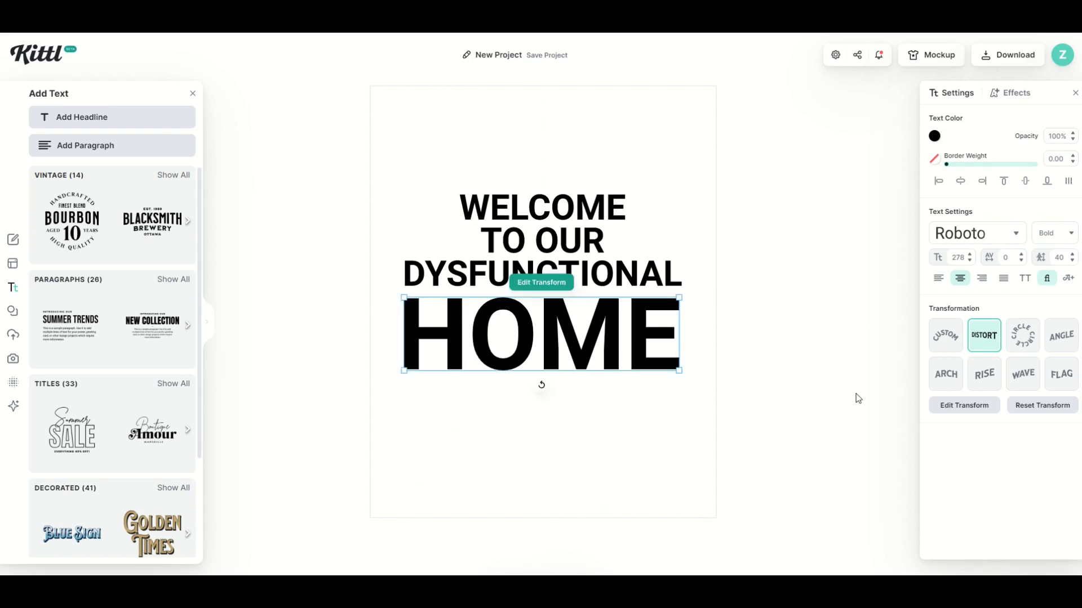
left_click(949, 382)
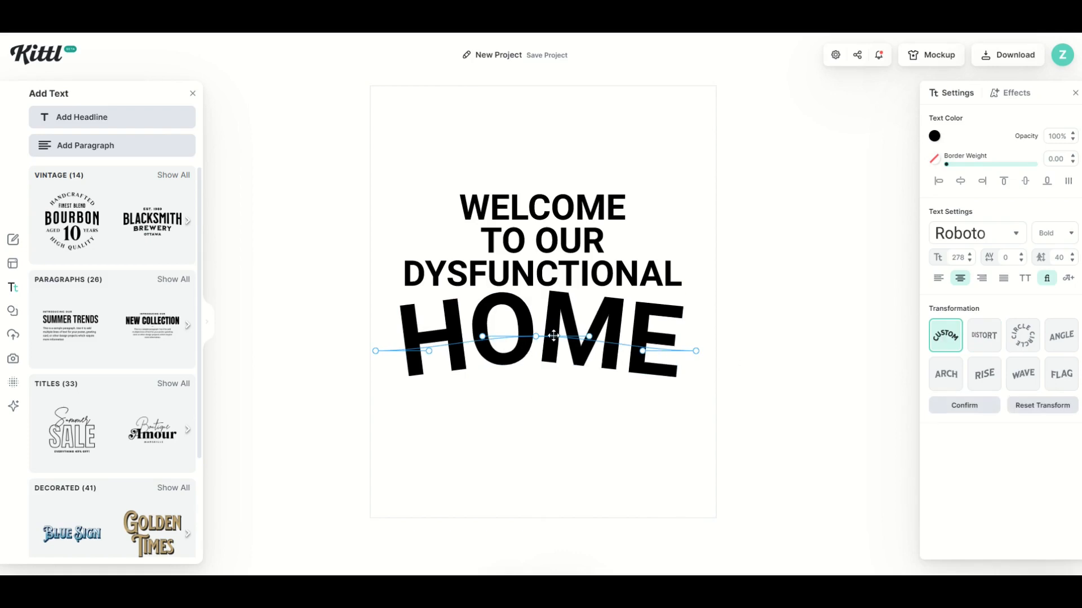
left_click_drag(590, 336, 602, 292)
left_click(580, 415)
left_click_drag(512, 375, 514, 395)
left_click(342, 389)
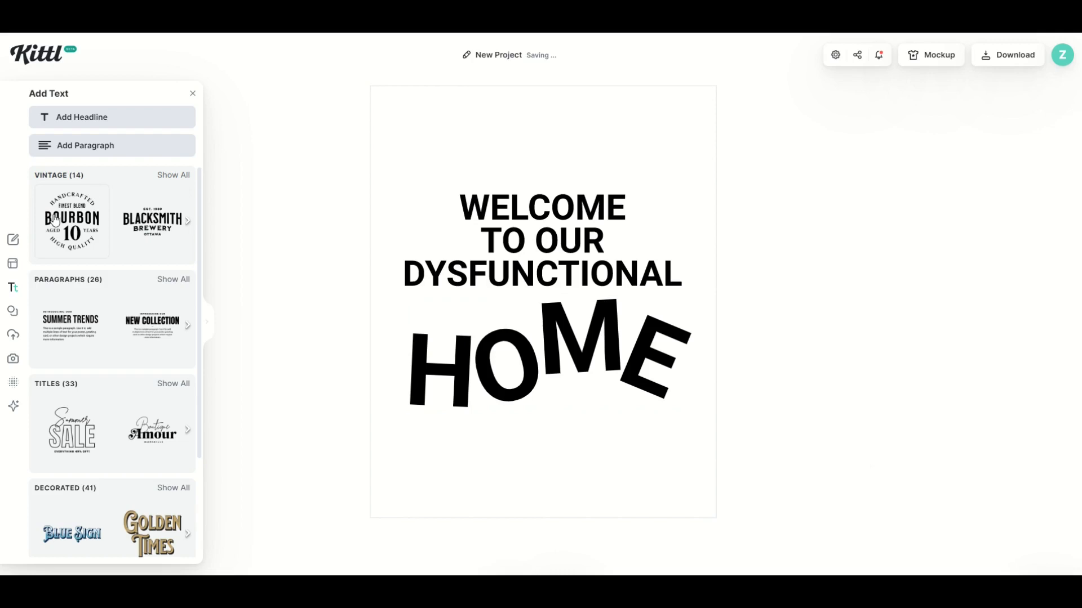
Search the elements library for "CAT".
left_click(12, 311)
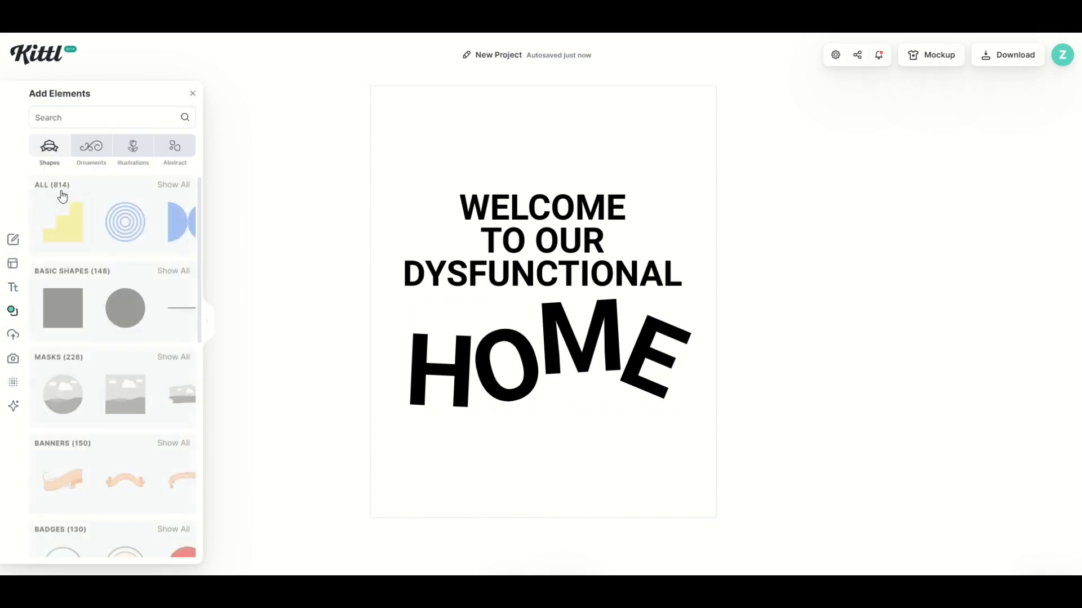
left_click(71, 108)
type("CAT")
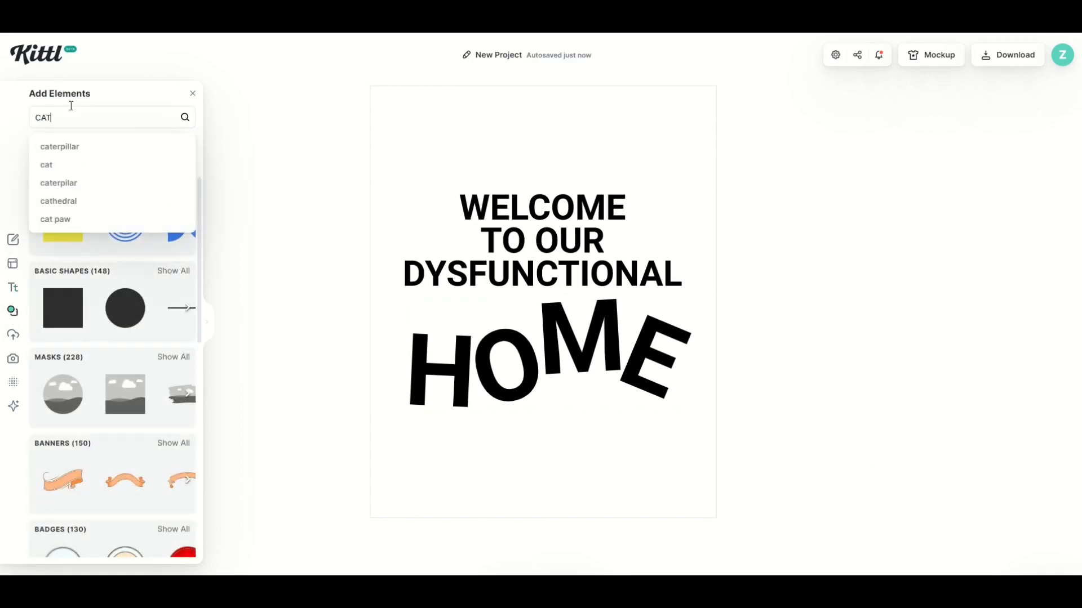
key("Return")
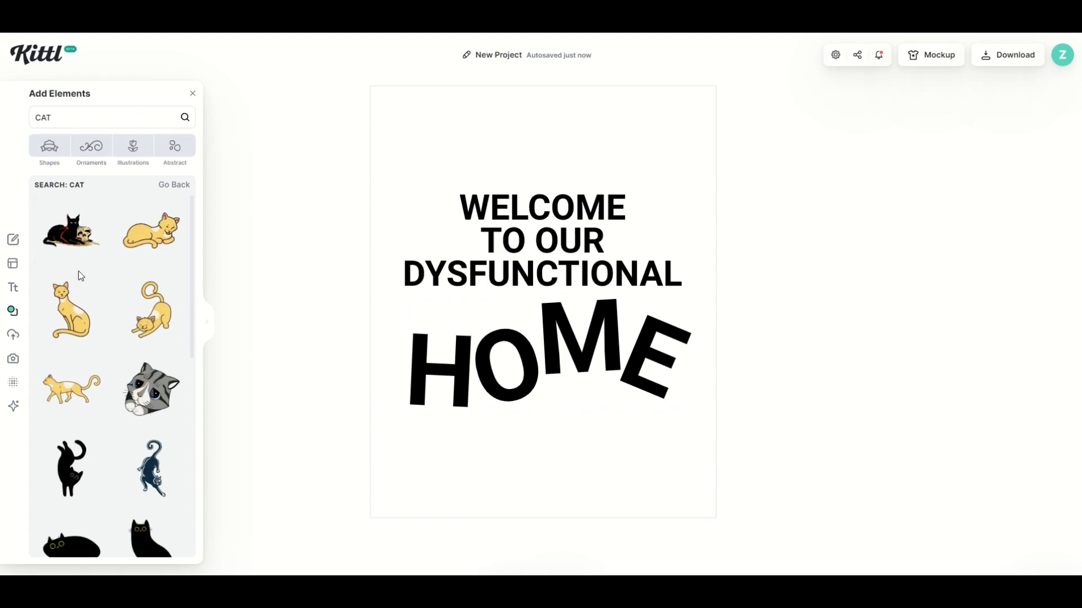
Try the sitting black cat illustration beneath HOME's M and delete it.
scroll(79, 272, "down", 1)
left_click(151, 490)
left_click_drag(522, 321, 582, 430)
left_click(487, 454)
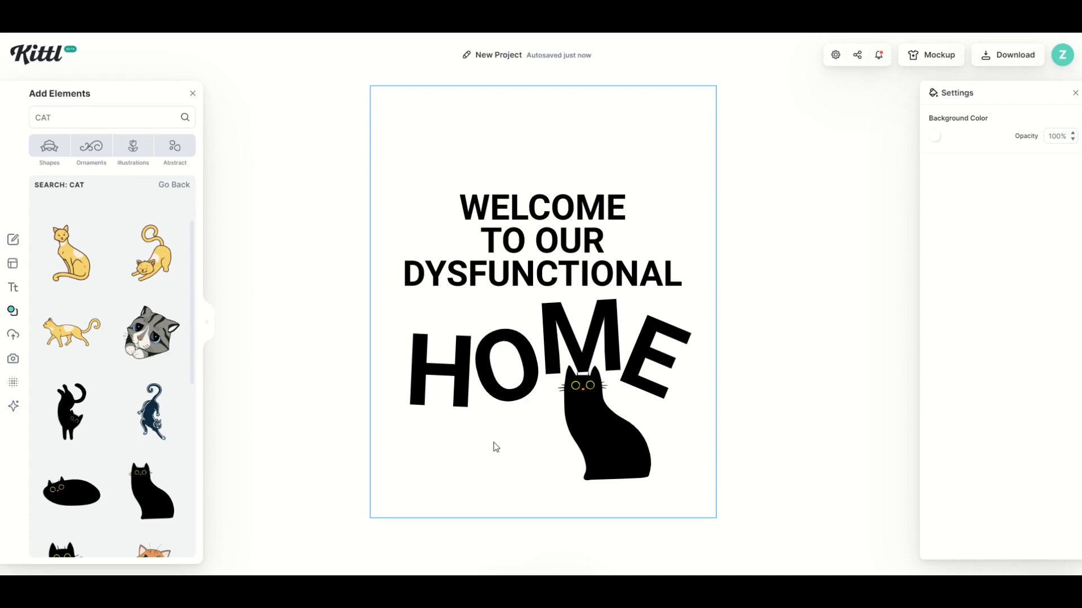
left_click(597, 412)
key("Delete")
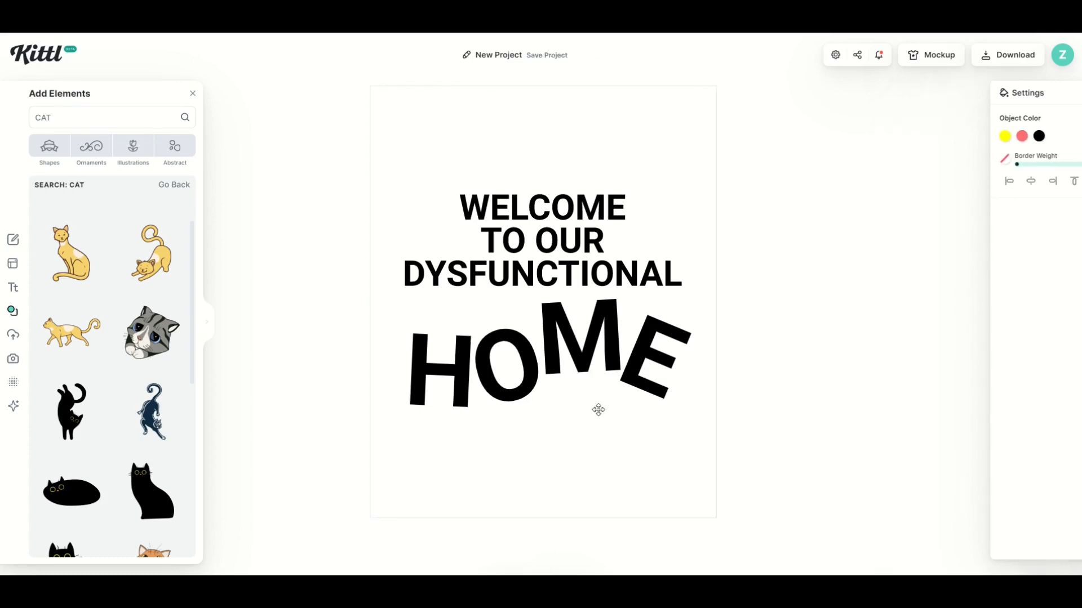
Add the black cat with the raised tail and hind legs, placing it beneath the M and E of HOME.
left_click(79, 420)
left_click_drag(530, 329, 588, 443)
left_click(511, 516)
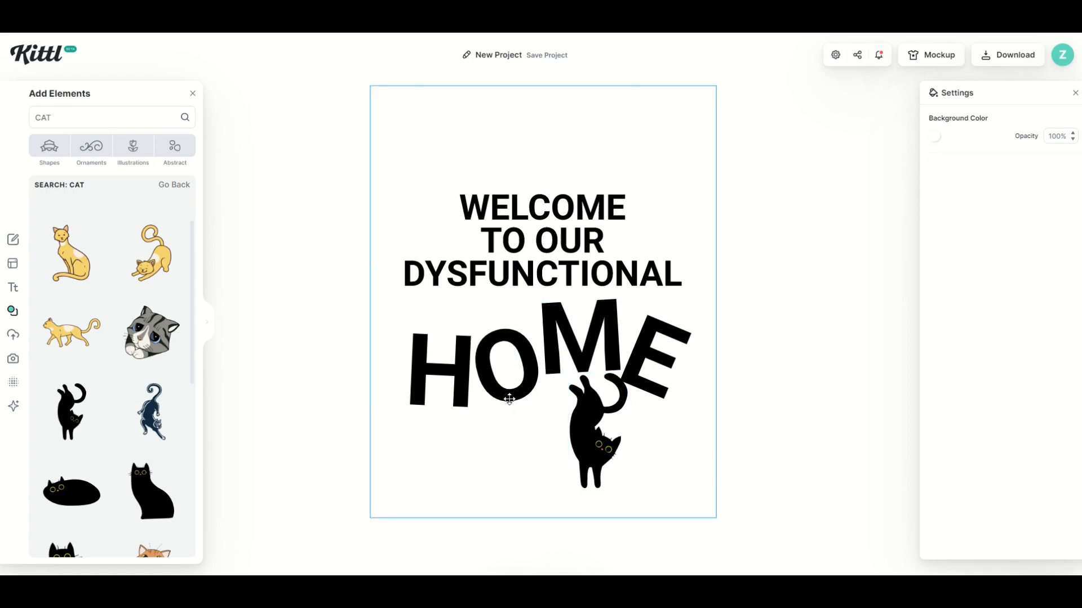
Set the page background to black (000000) and recolor both texts and the cat's body to white (ffffff).
left_click(935, 136)
left_click_drag(788, 237, 727, 319)
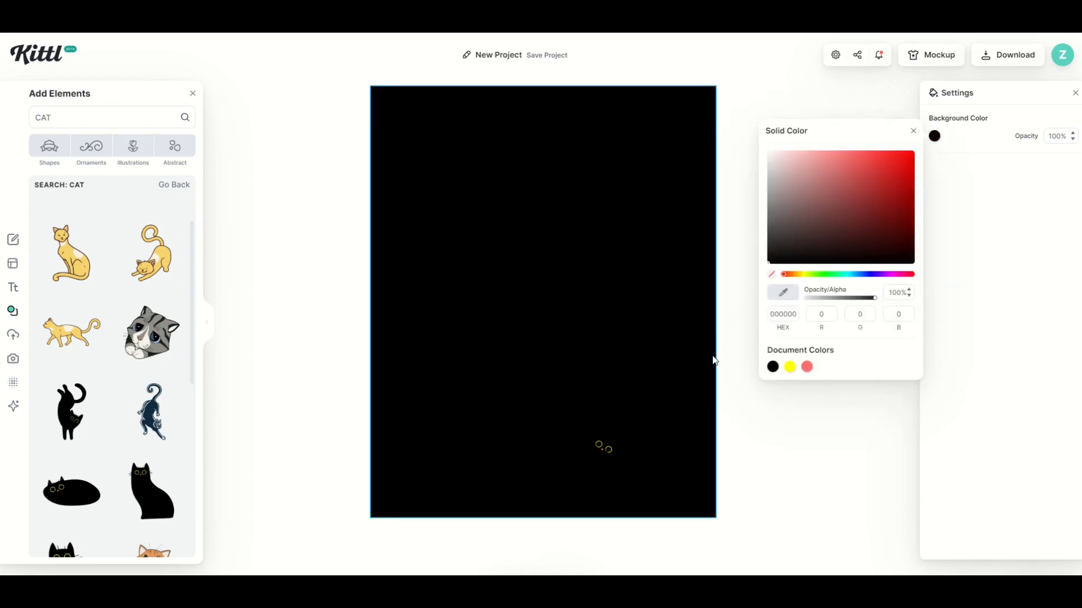
left_click(477, 403)
left_click(465, 398)
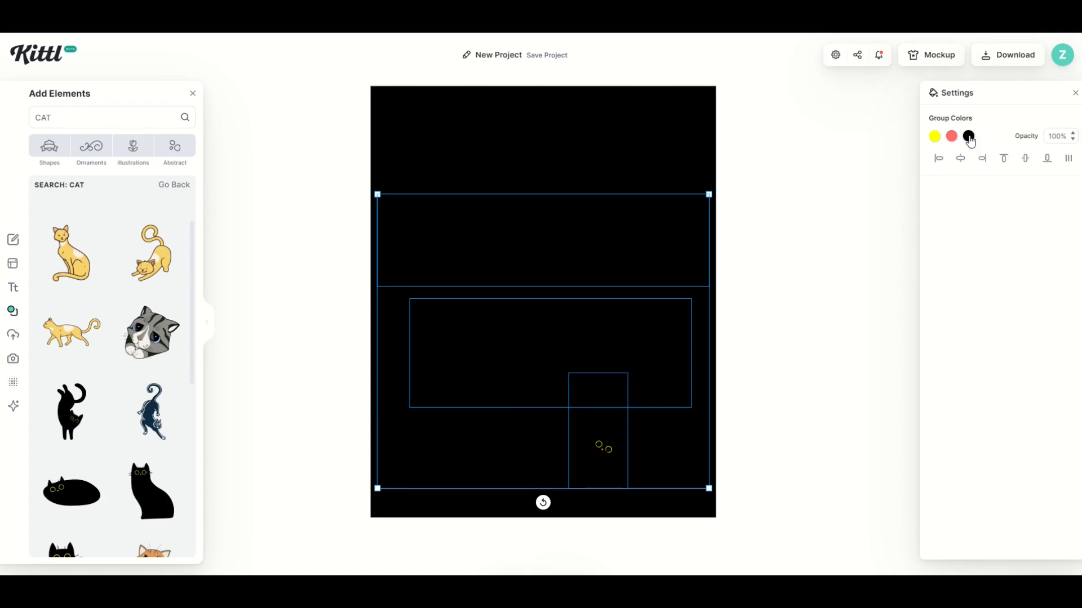
left_click(969, 136)
left_click_drag(898, 236, 763, 143)
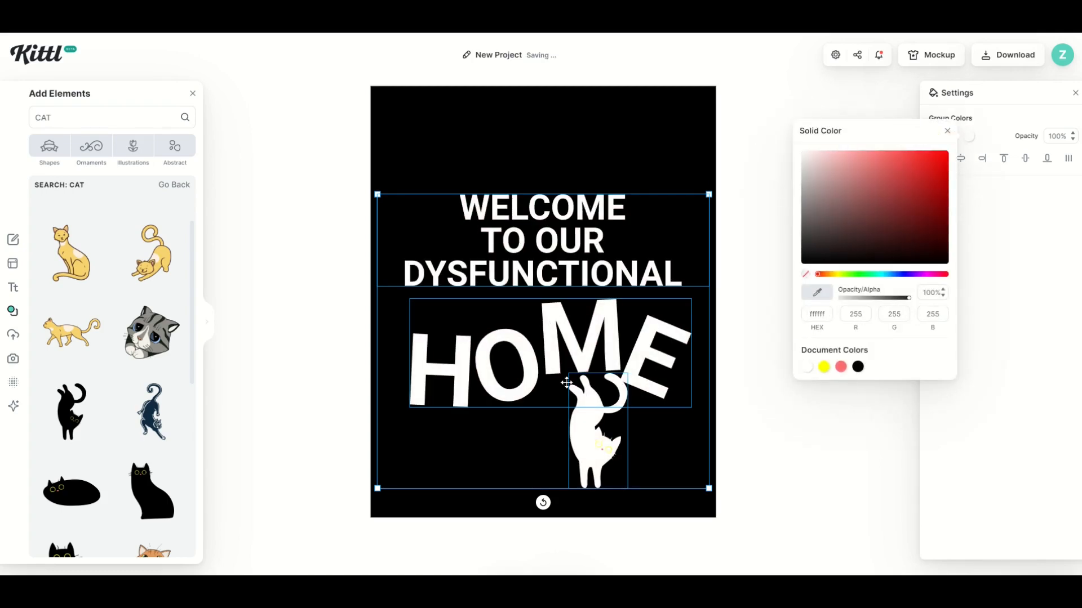
left_click(584, 453)
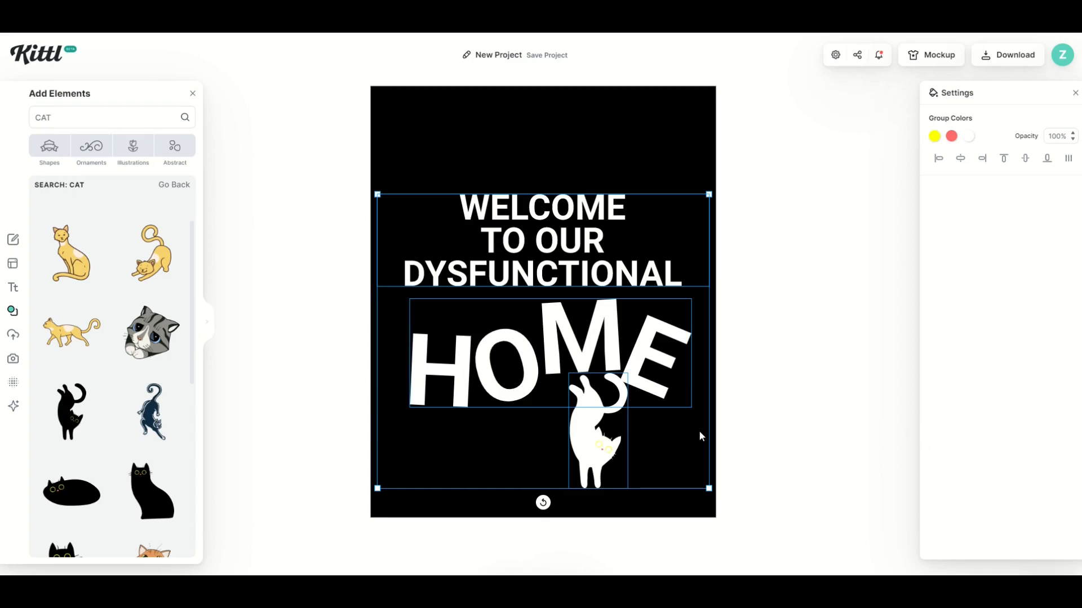
Recolor the cat's body beneath HOME to dark gray (606060).
left_click(700, 436)
left_click(601, 442)
left_click(968, 136)
left_click_drag(892, 248, 761, 227)
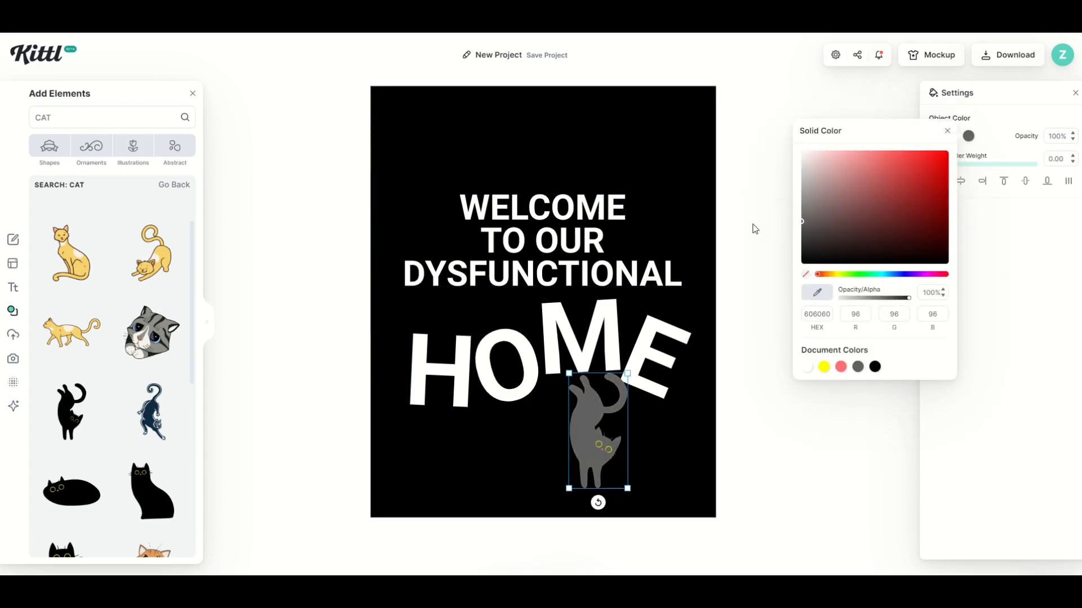
left_click(761, 350)
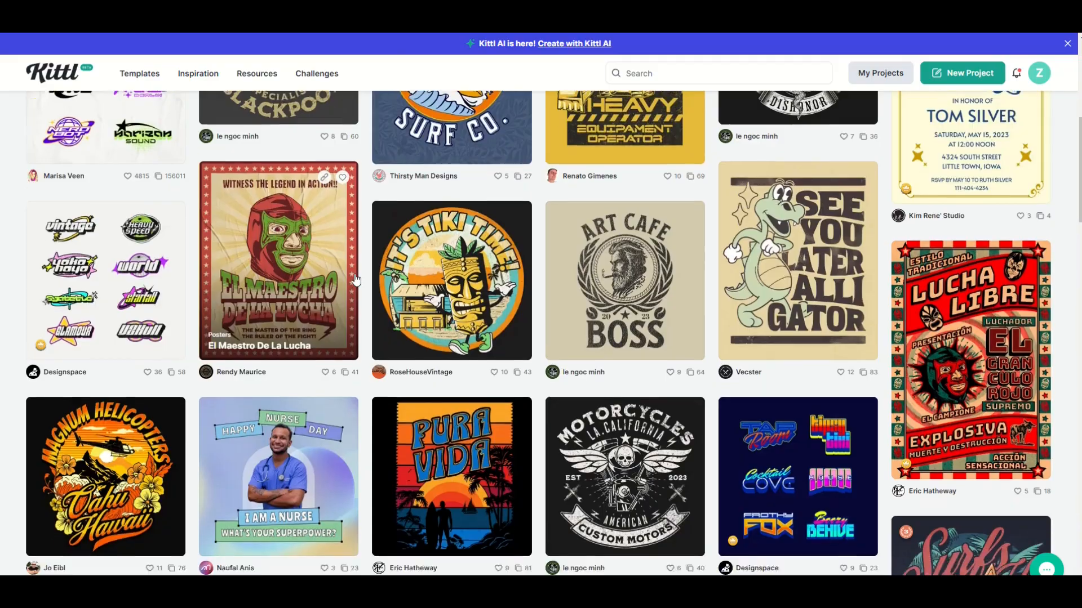
Find the Surf's Up T-shirt template in the design gallery and open it as an editable design.
scroll(355, 279, "down", 5)
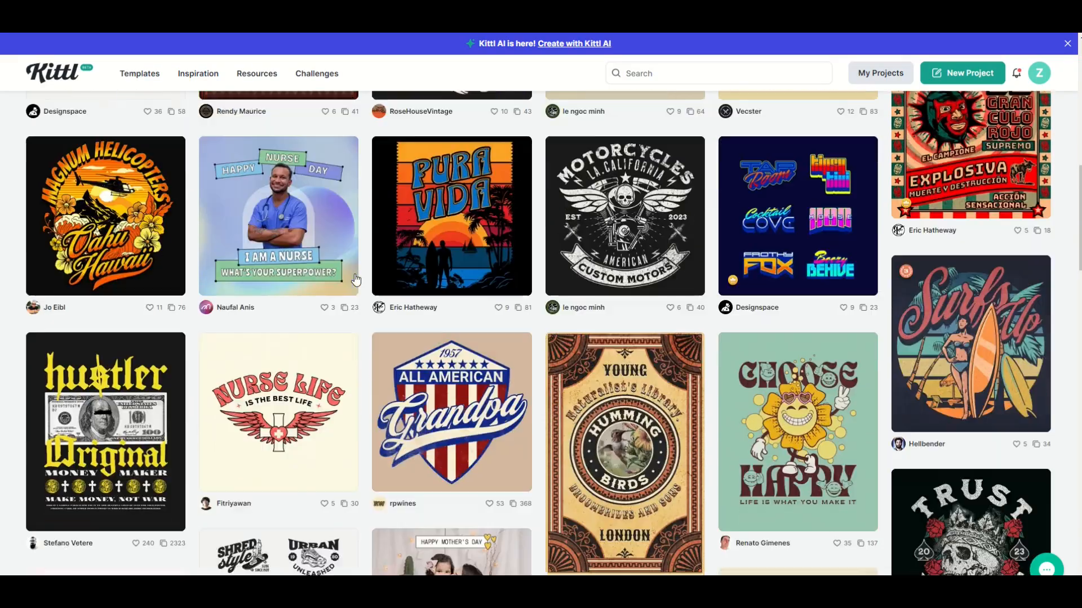
scroll(356, 279, "down", 2)
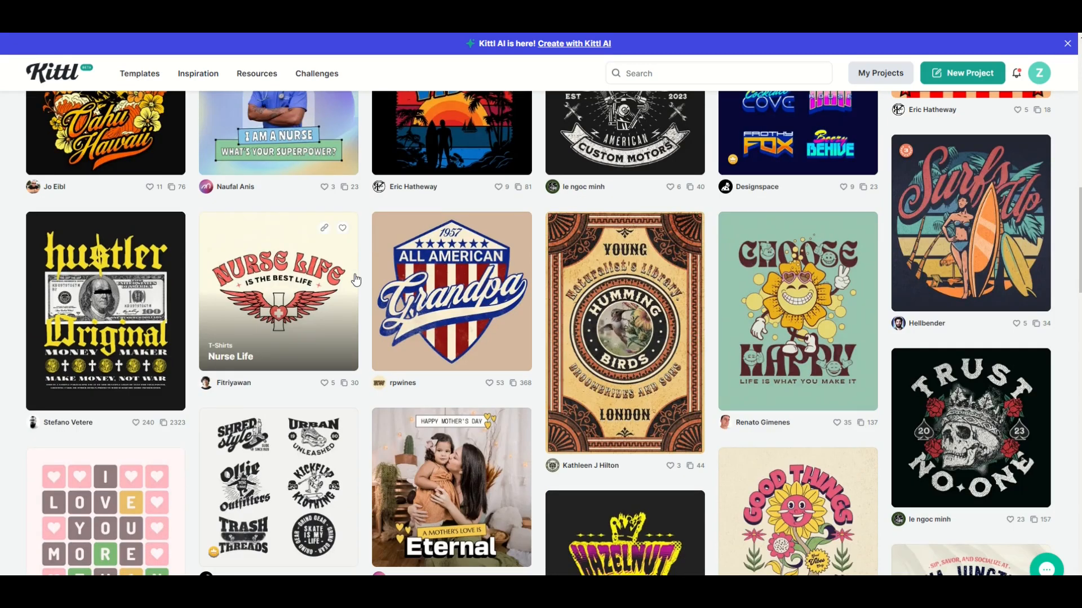
scroll(355, 279, "up", 2)
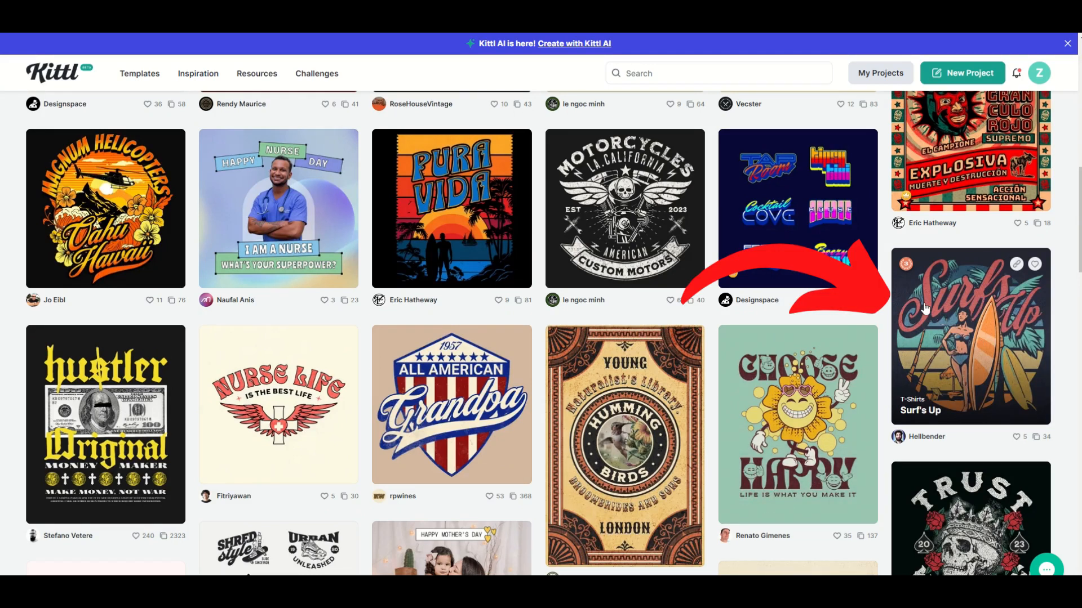
left_click(990, 334)
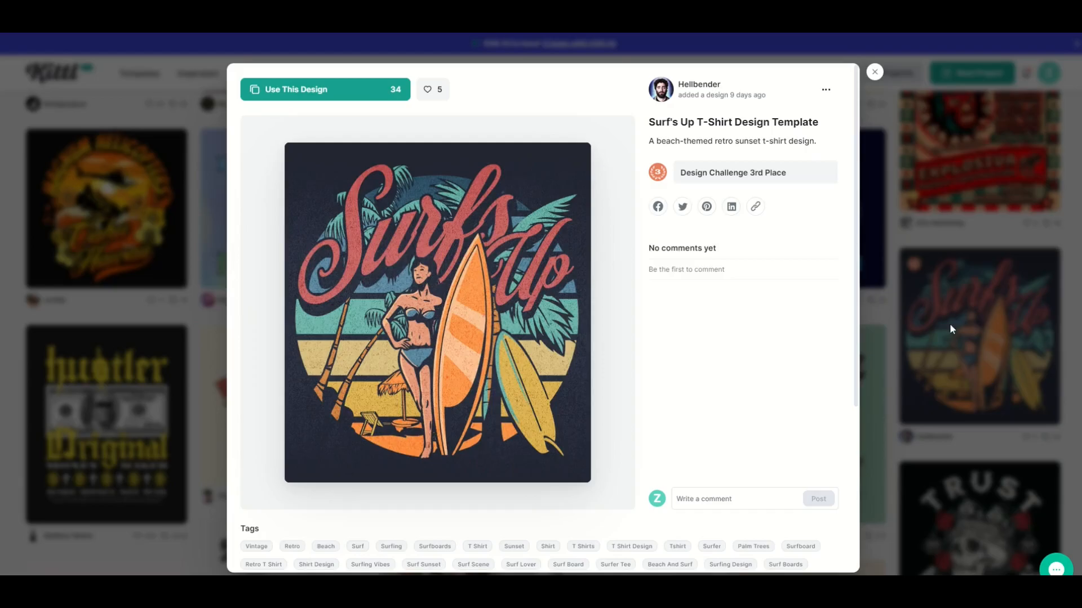
left_click(302, 90)
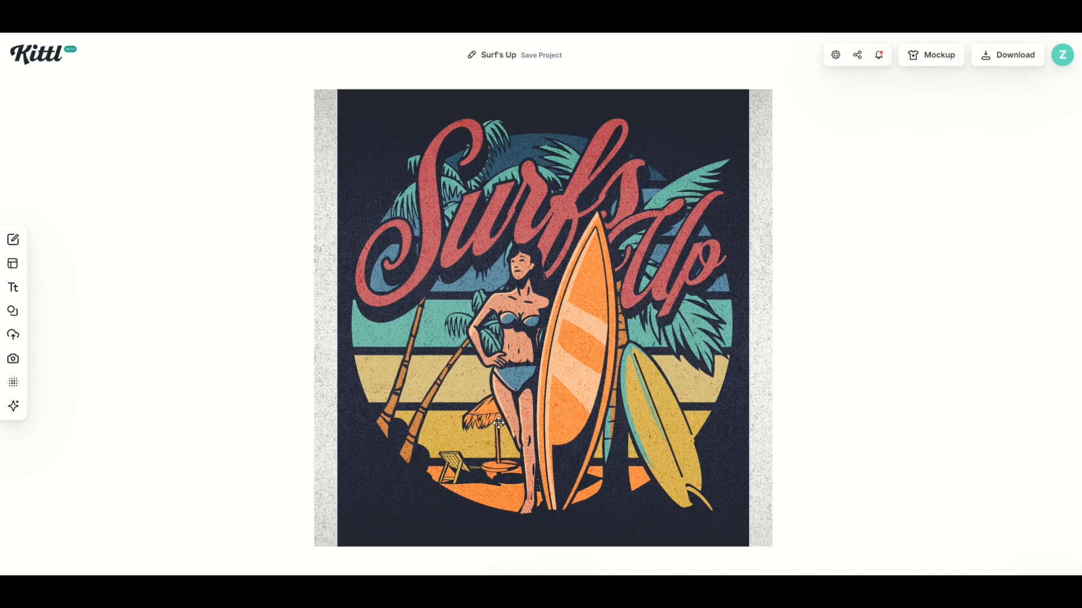
Delete the surfer, surfboards, palm trees, beach umbrella and striped sunset circle, keeping only the Surfs Up lettering.
left_click(509, 374)
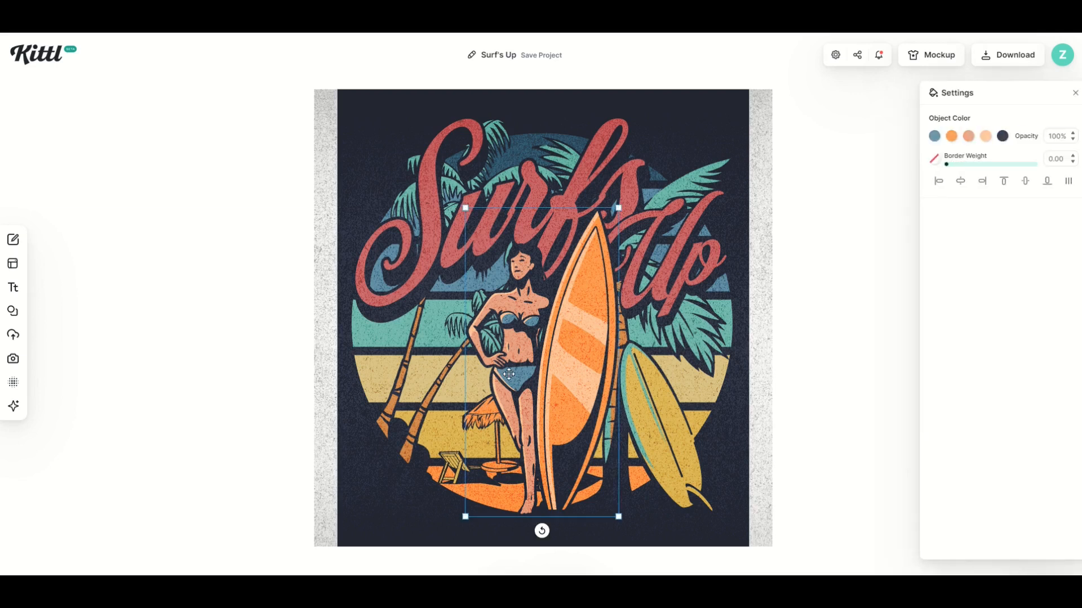
key("Delete")
left_click(630, 398)
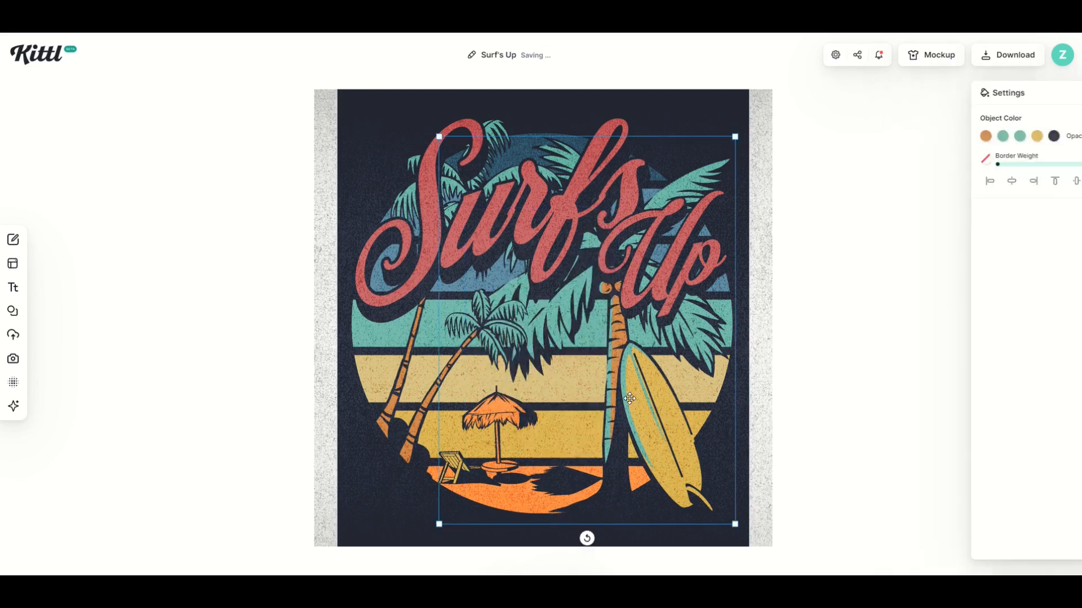
key("Delete")
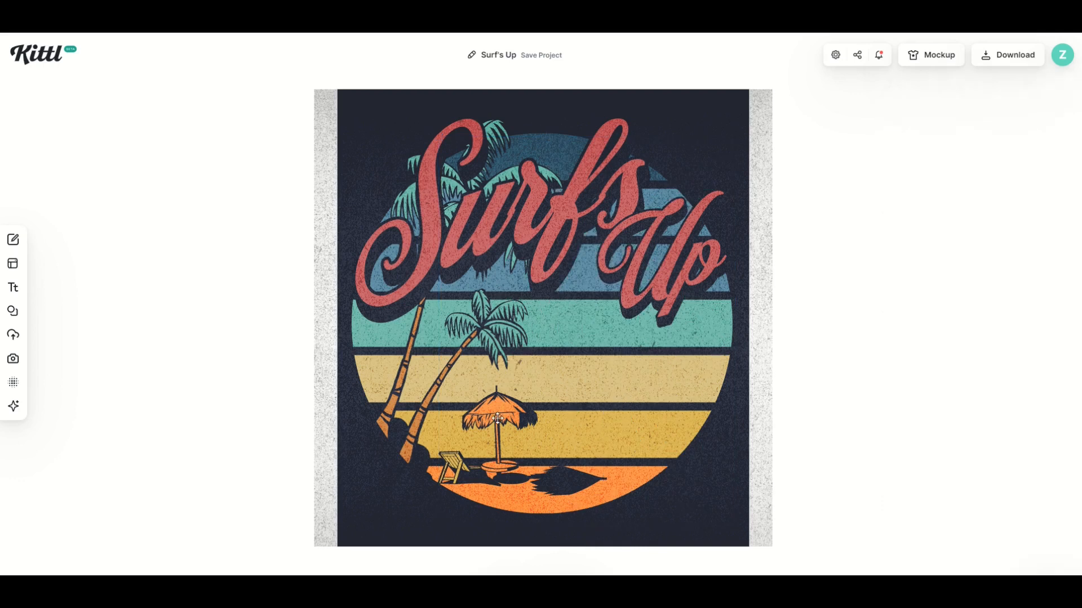
left_click(497, 418)
key("Delete")
left_click(470, 346)
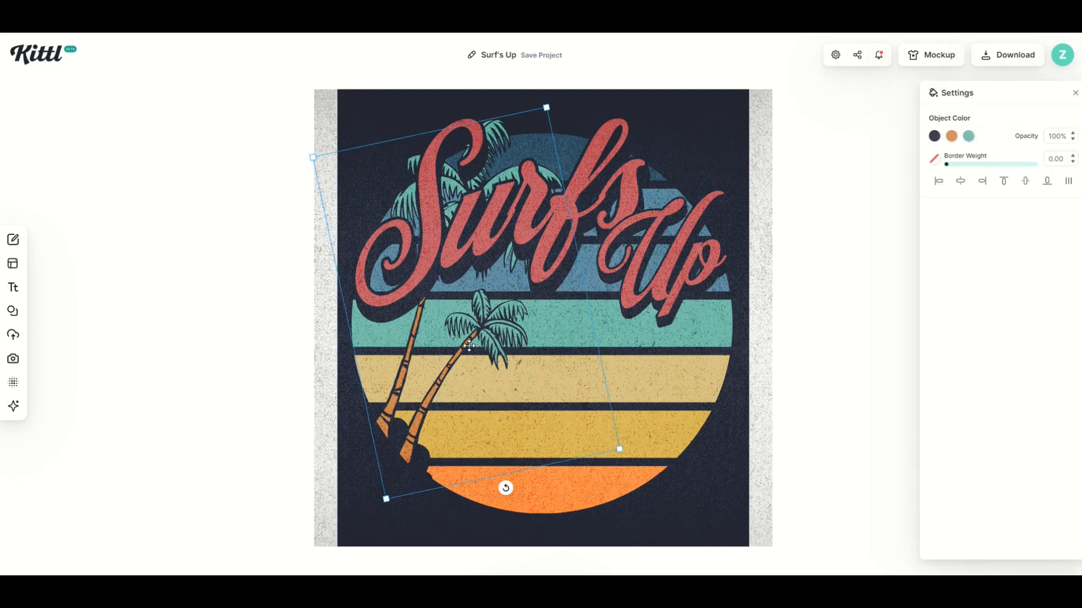
key("Delete")
left_click(473, 360)
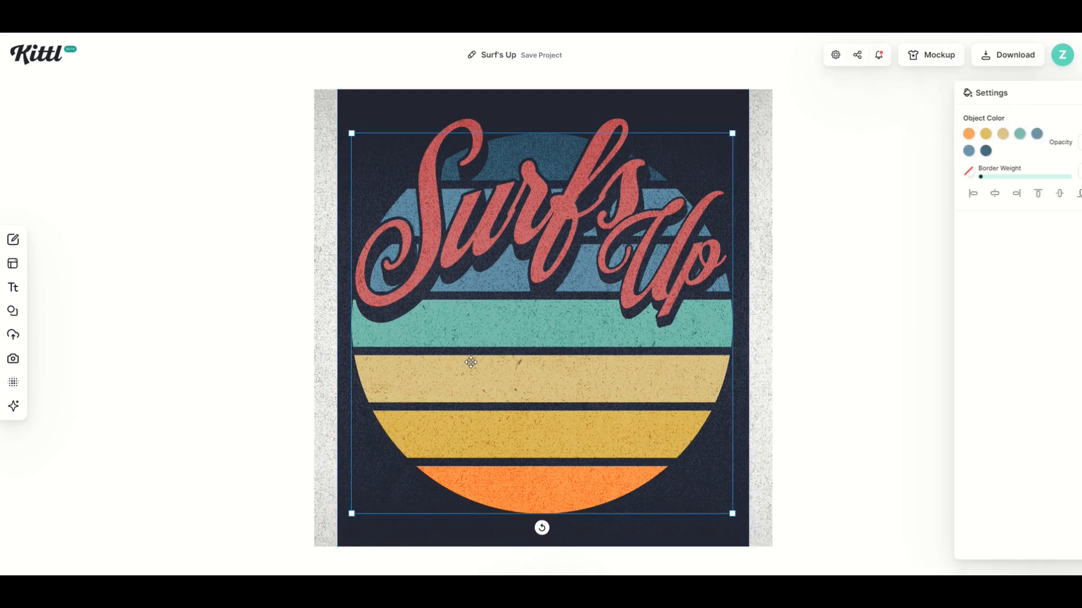
key("Delete")
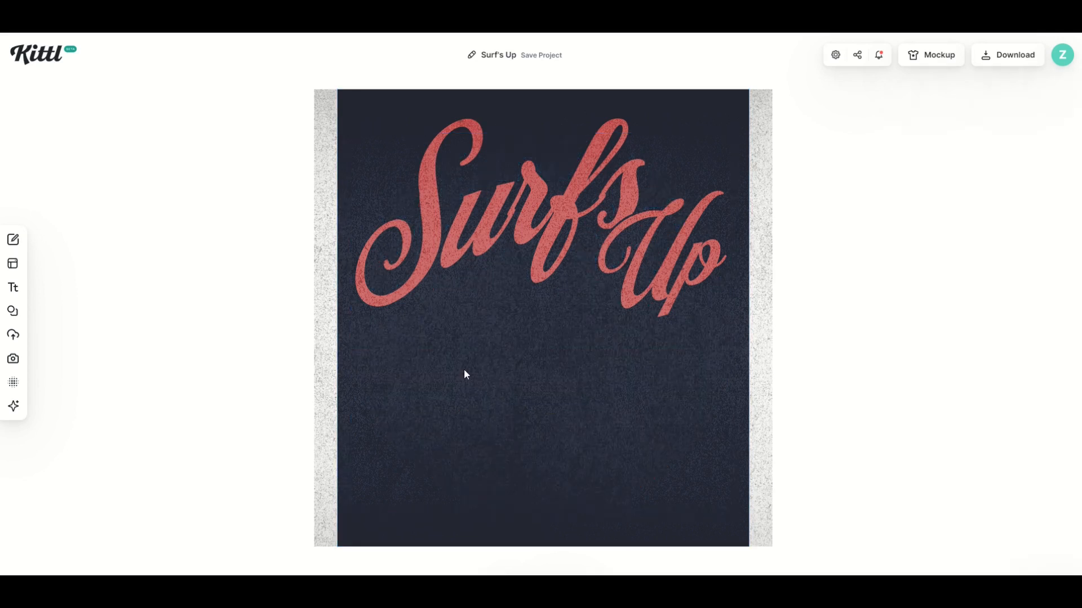
Release the texture from the artboard background and delete it.
left_click(461, 365)
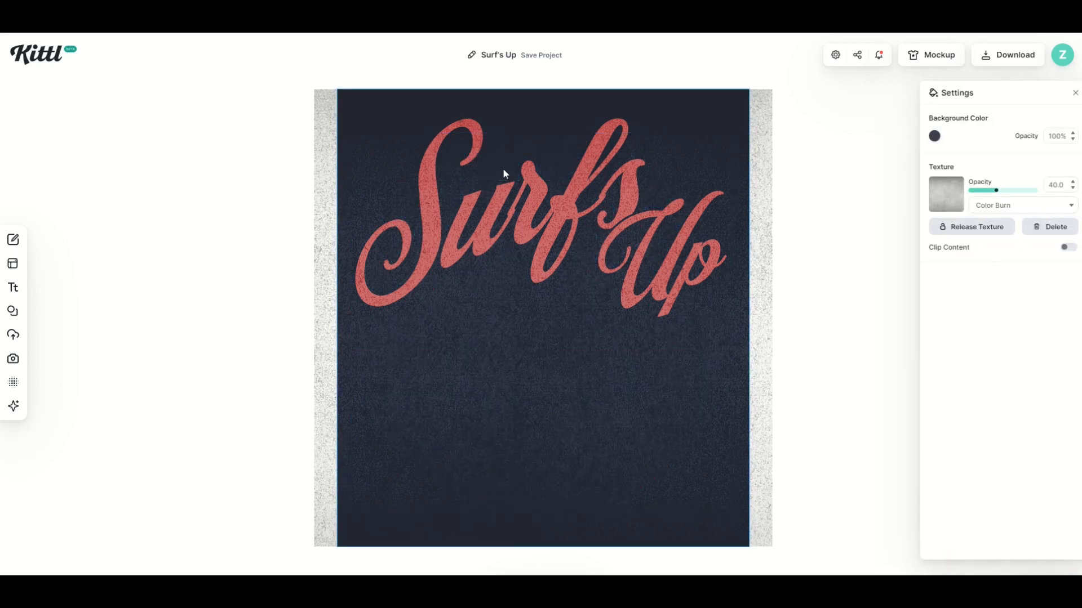
left_click(951, 231)
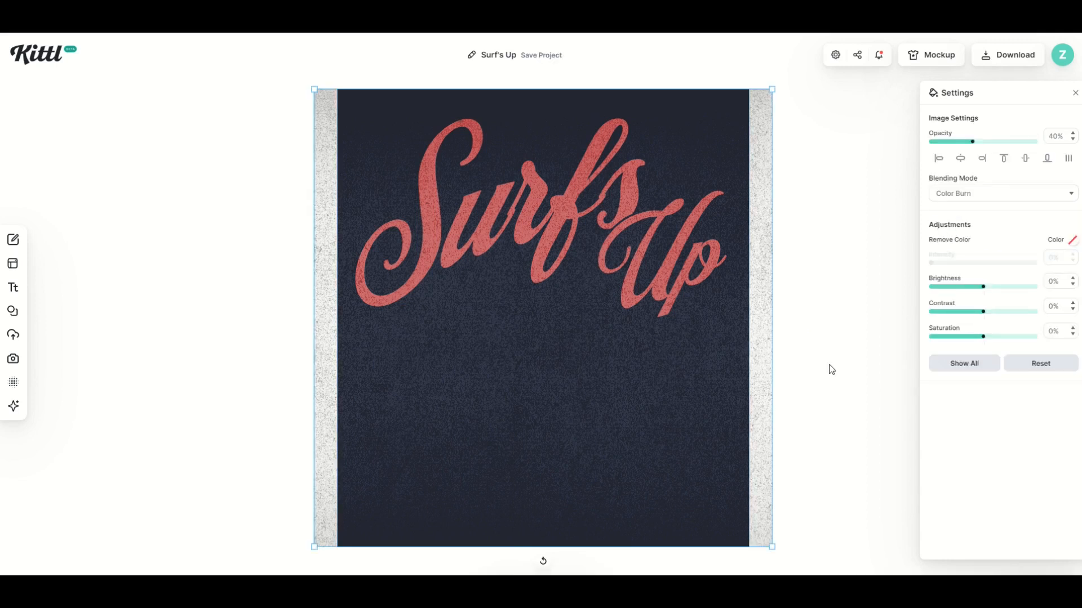
key("Delete")
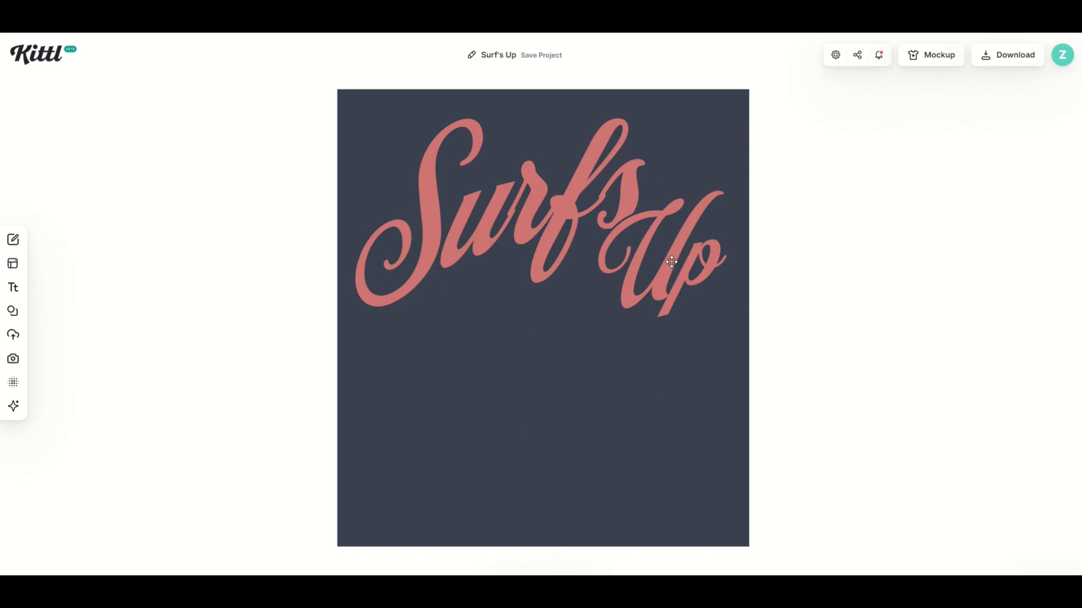
Change the lettering to "Happy" and "Monday", and reduce the overset Happy text's font size to 1268.
left_click_drag(532, 224, 519, 210)
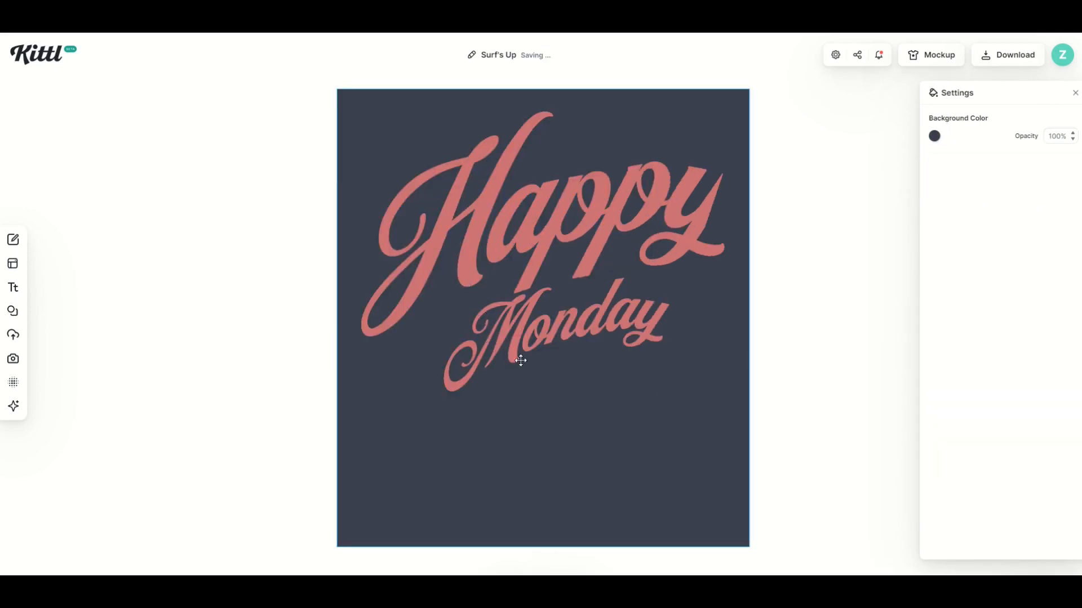
left_click(445, 238)
mouse_move(724, 222)
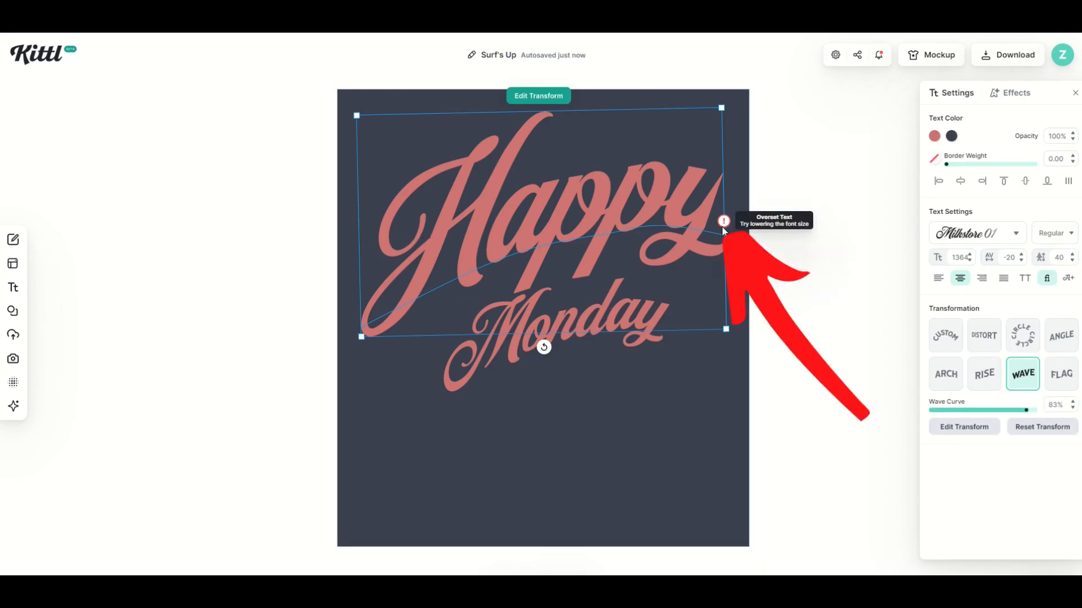
left_click(969, 260)
left_click(969, 260)
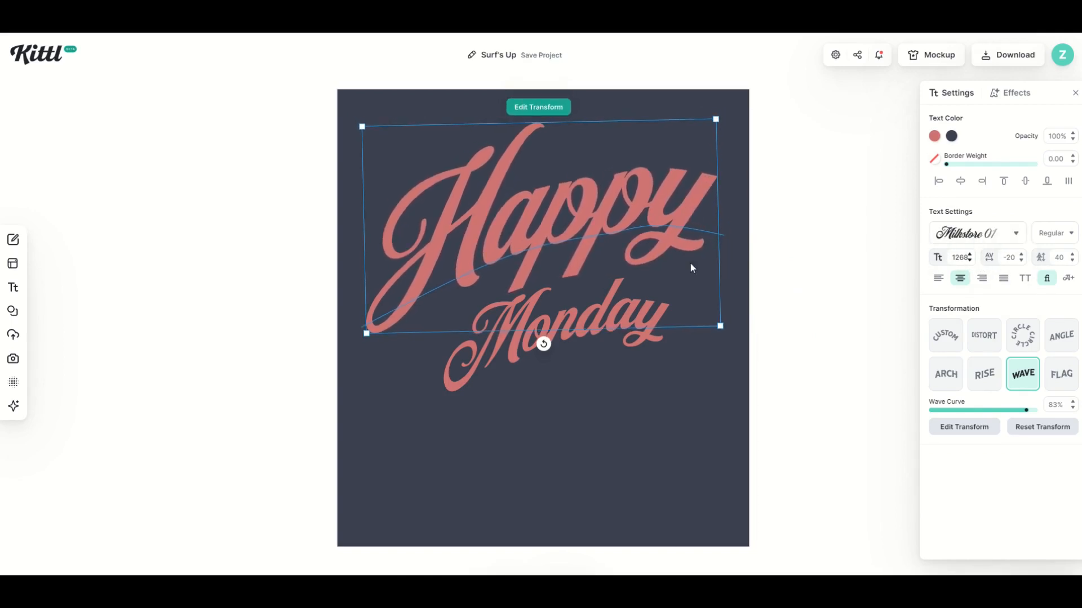
mouse_move(545, 231)
left_mouse_down()
mouse_move(527, 232)
mouse_move(546, 229)
left_mouse_up()
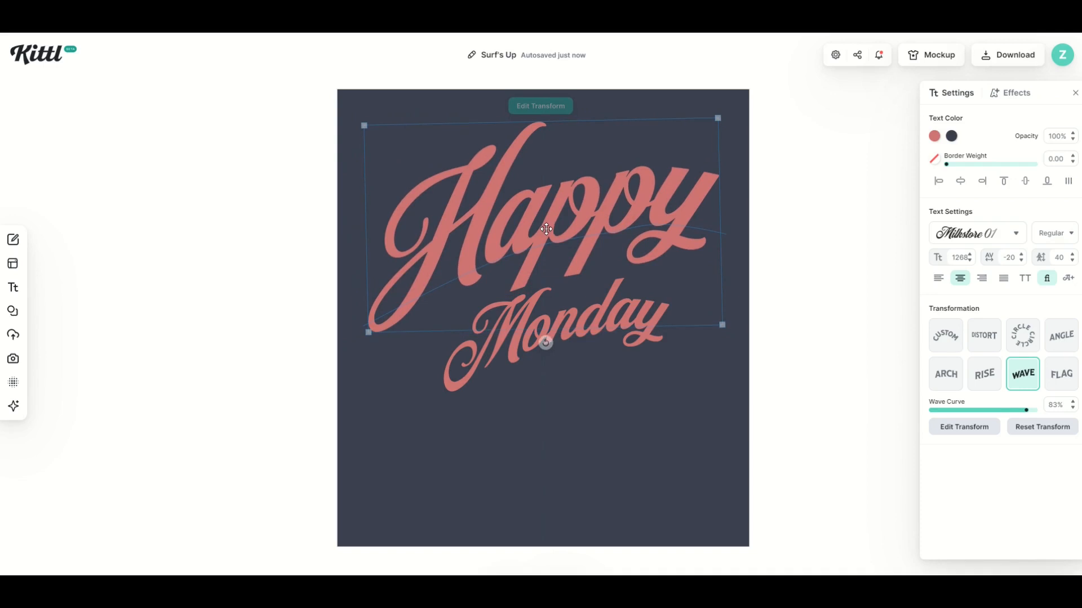
left_click(539, 462)
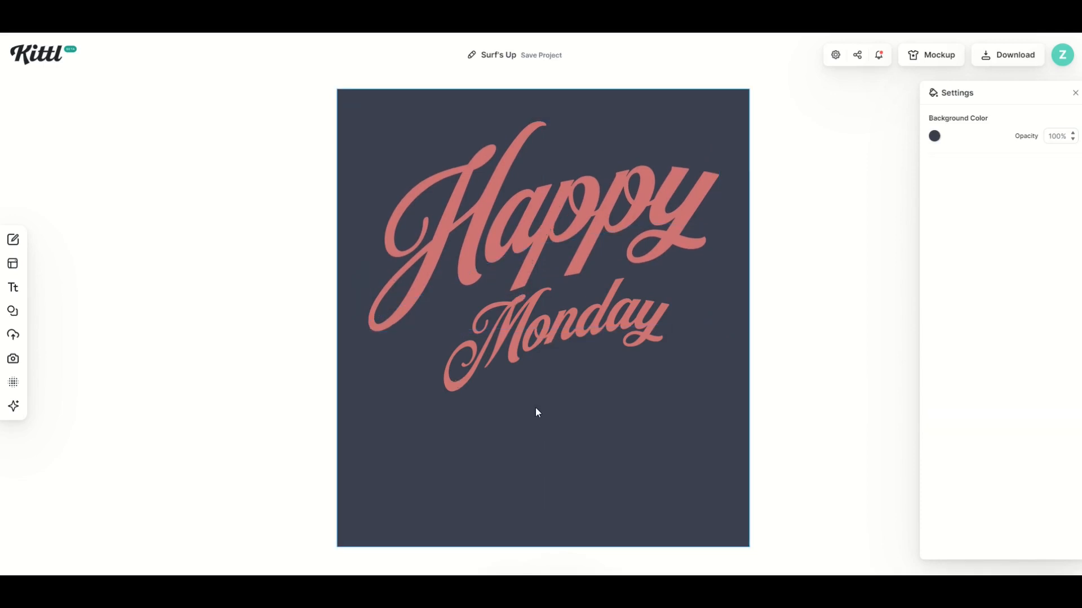
Toggle the ligatures option for the Happy text.
left_click(472, 259)
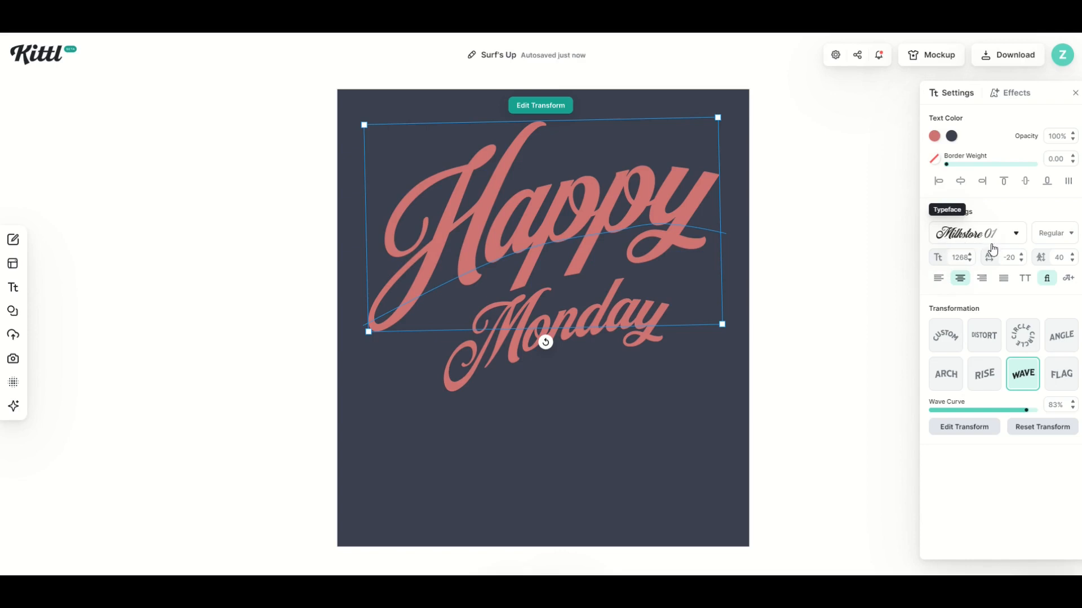
left_click(1045, 280)
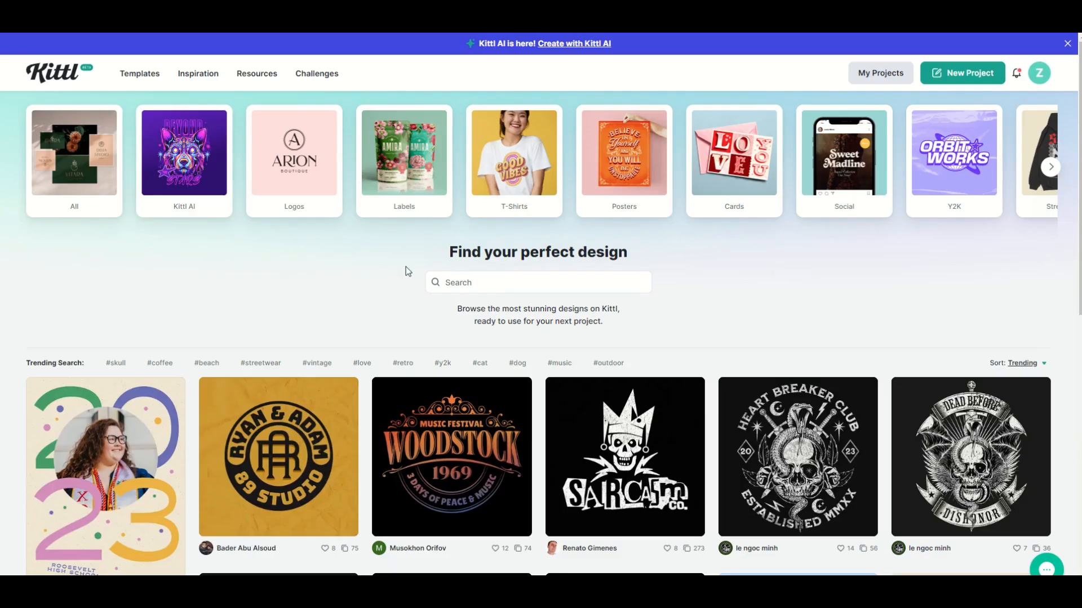
Browse the trending designs in the template gallery.
scroll(417, 265, "down", 5)
scroll(419, 271, "down", 4)
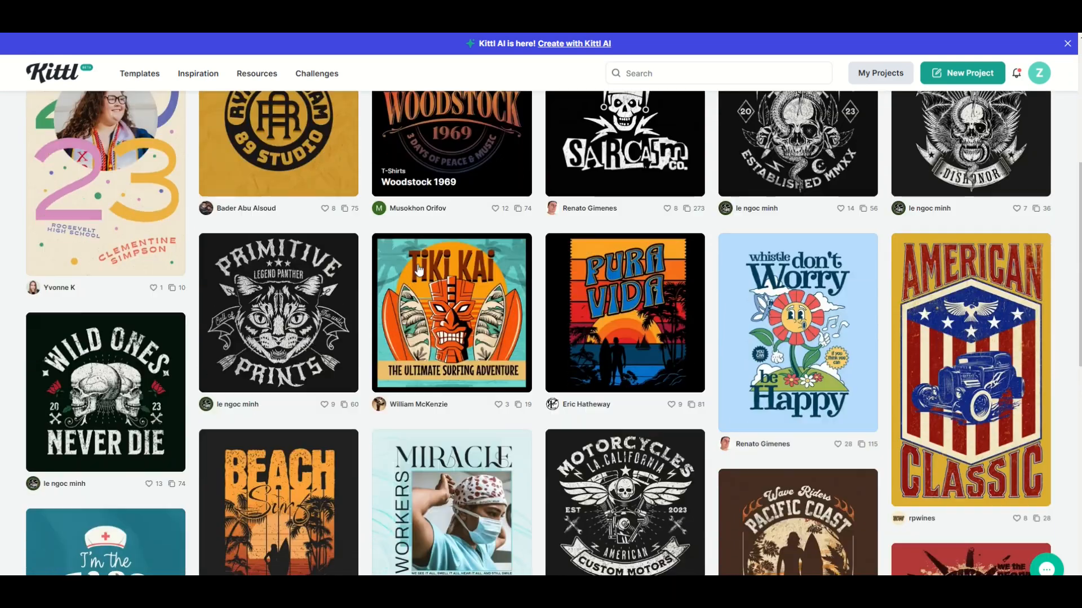
scroll(415, 314, "down", 6)
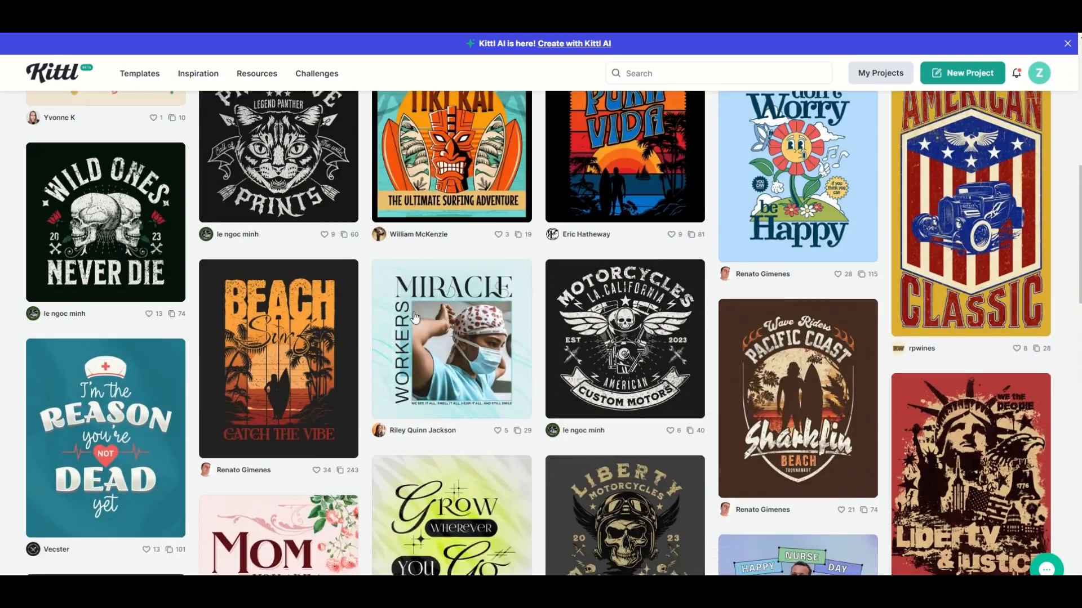
scroll(414, 317, "down", 12)
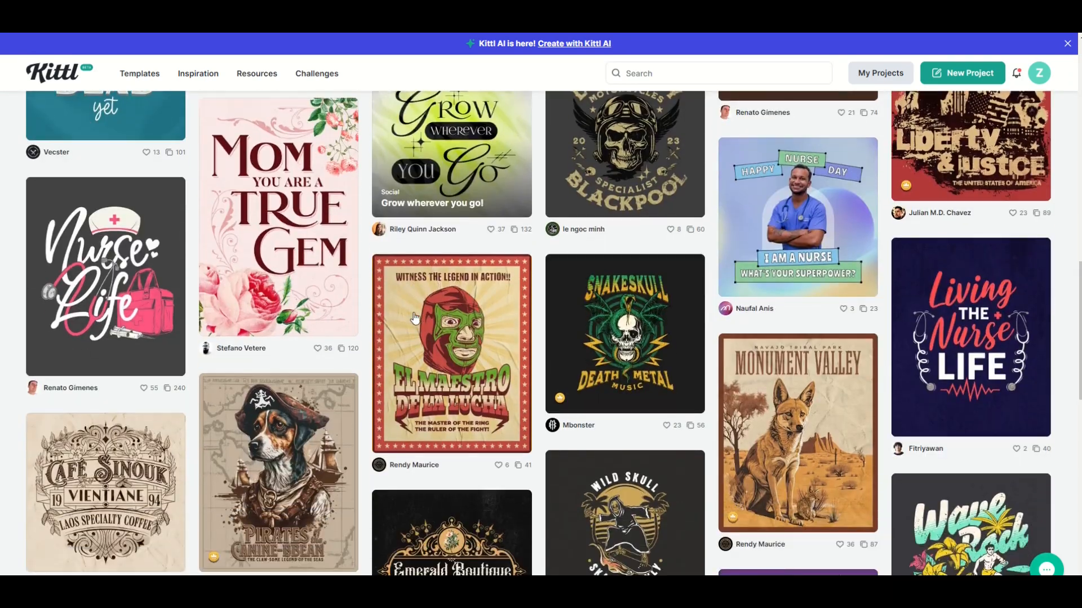
scroll(426, 309, "down", 6)
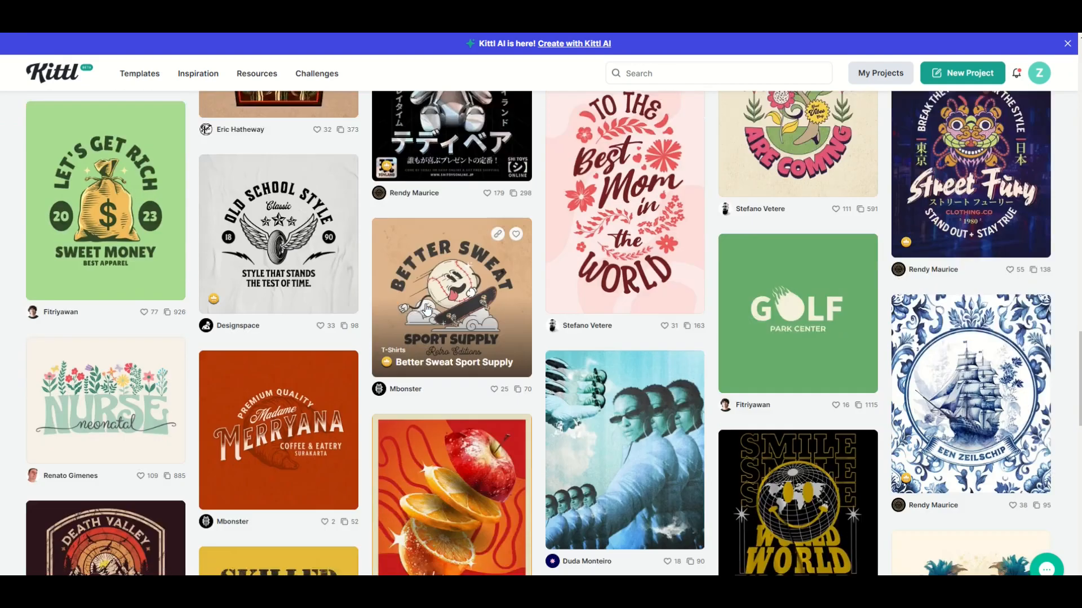